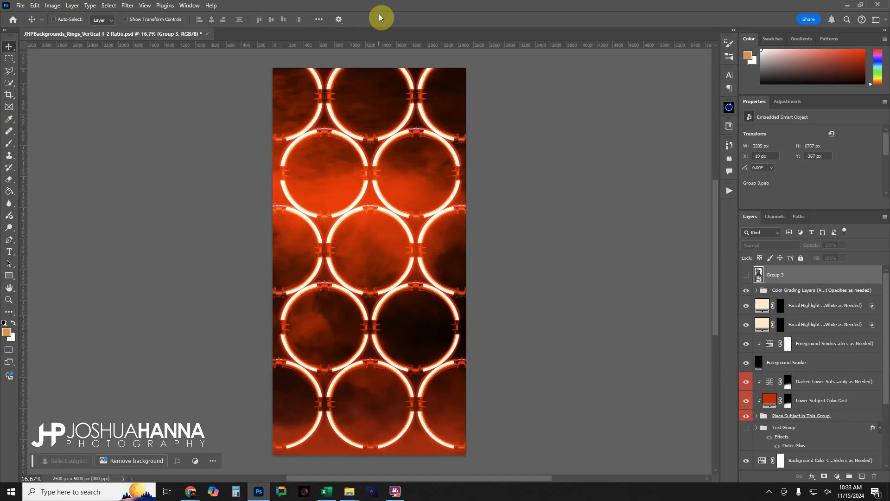
Compare the artwork with the Color Grading Layers group hidden and shown, leaving the group visible
ctrl+click(436, 150)
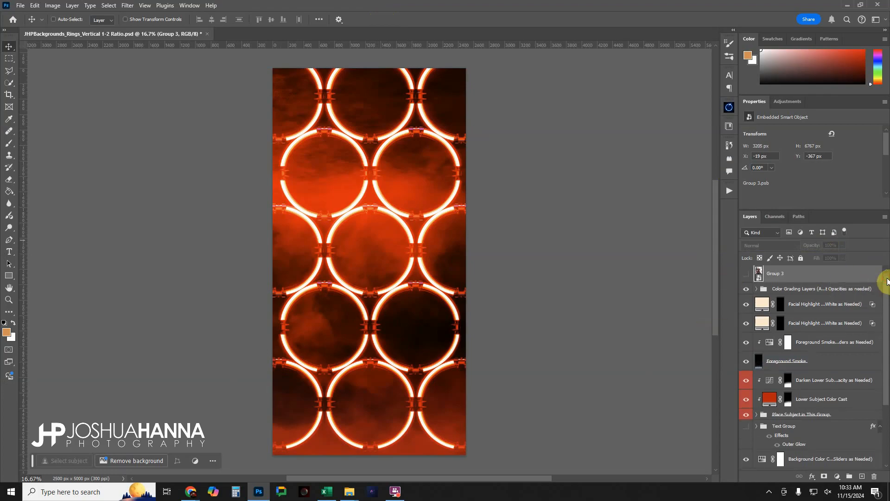
drag(886, 280, 888, 294)
click(812, 285)
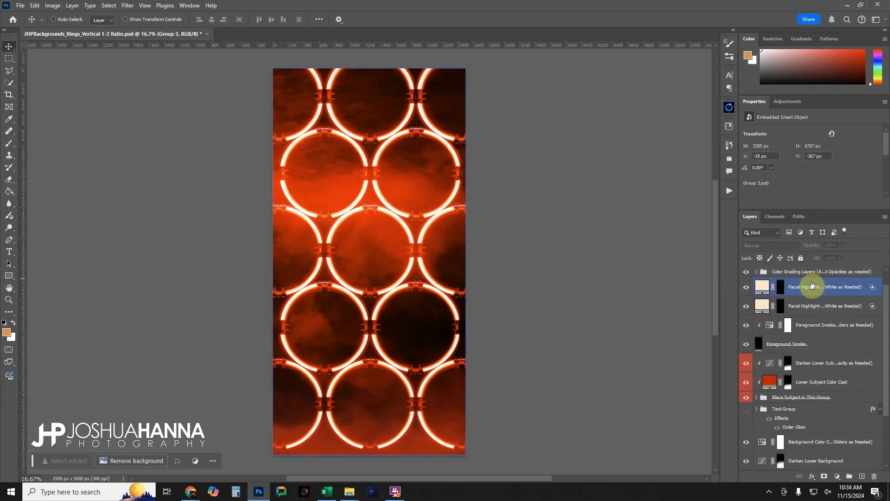
click(788, 272)
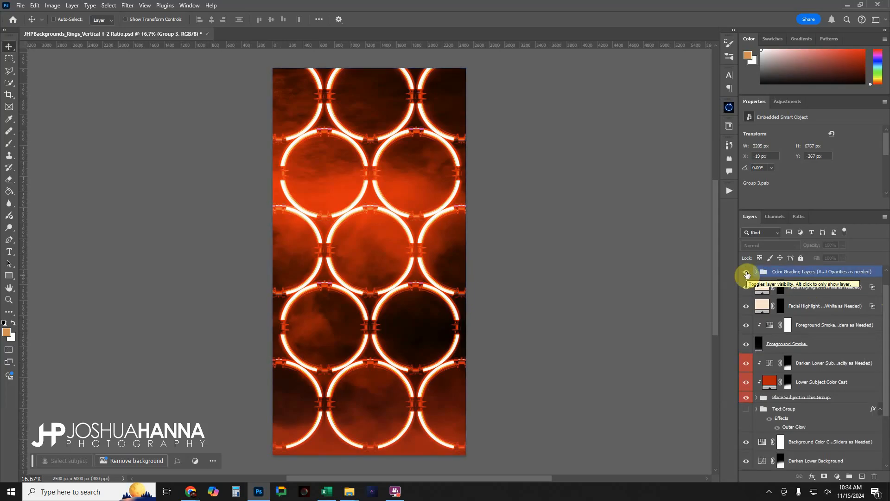
click(747, 273)
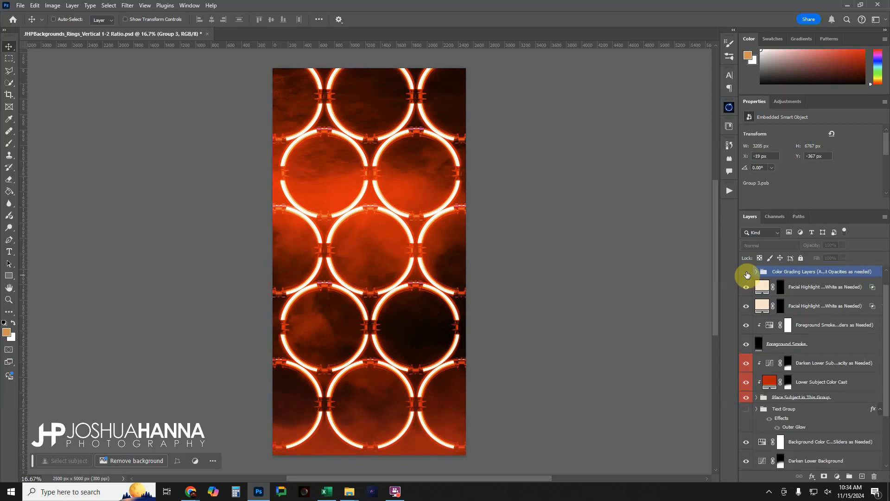
click(747, 273)
click(747, 273)
click(747, 272)
click(747, 274)
click(746, 273)
click(746, 273)
click(747, 274)
click(747, 274)
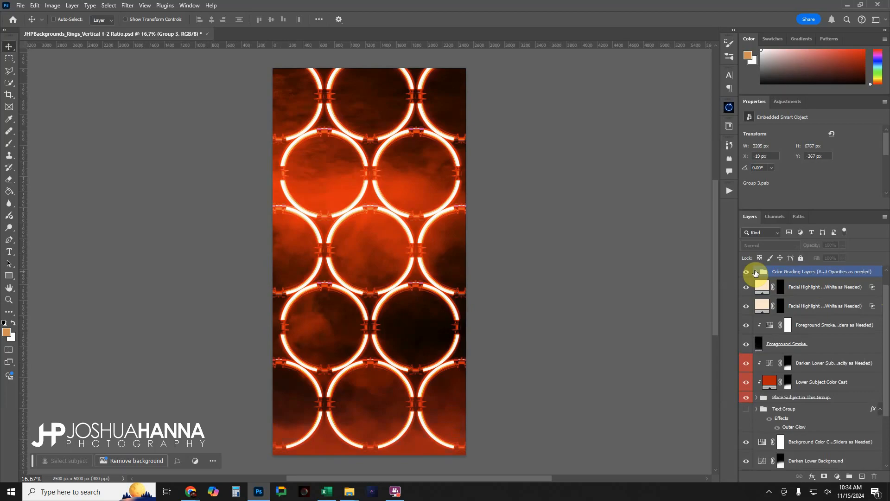
Examine the Color Grade 1 and Color Grade 2 layers inside the Color Grading Layers group, leaving the group collapsed
click(757, 272)
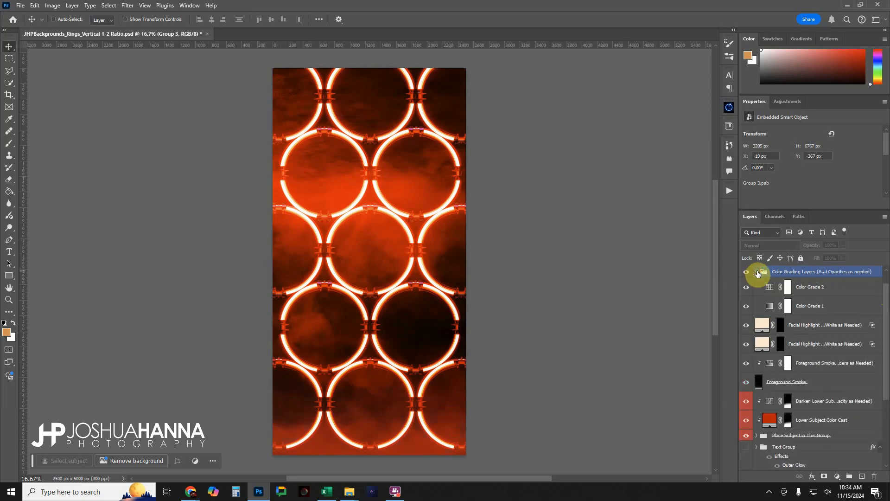
click(793, 287)
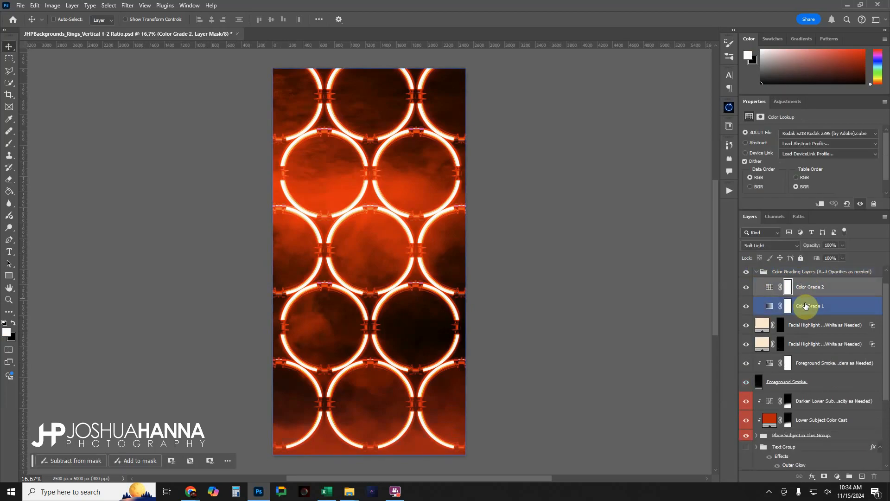
click(806, 306)
click(808, 289)
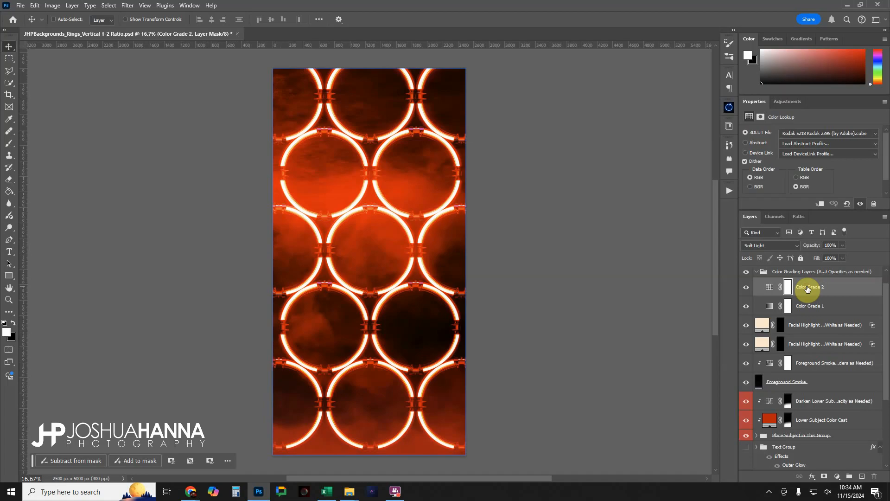
click(758, 273)
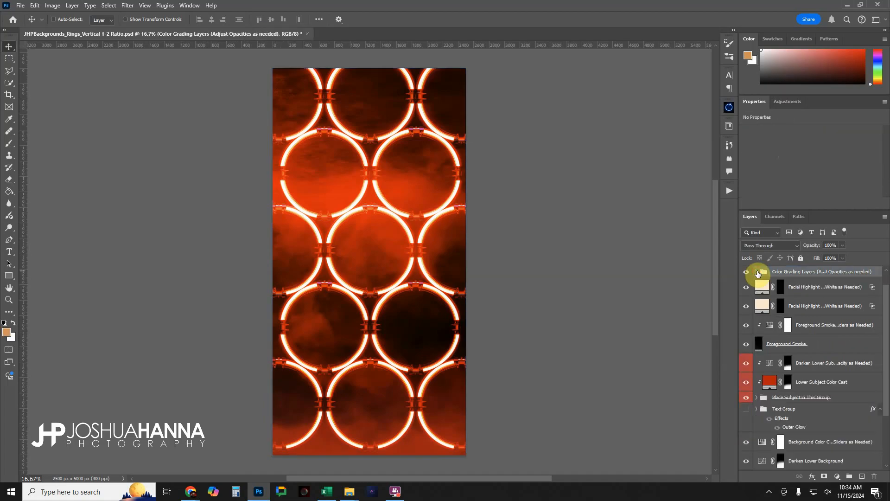
Inspect the two Facial Highlight Boost layers for lighter and darker skin
click(801, 287)
click(794, 306)
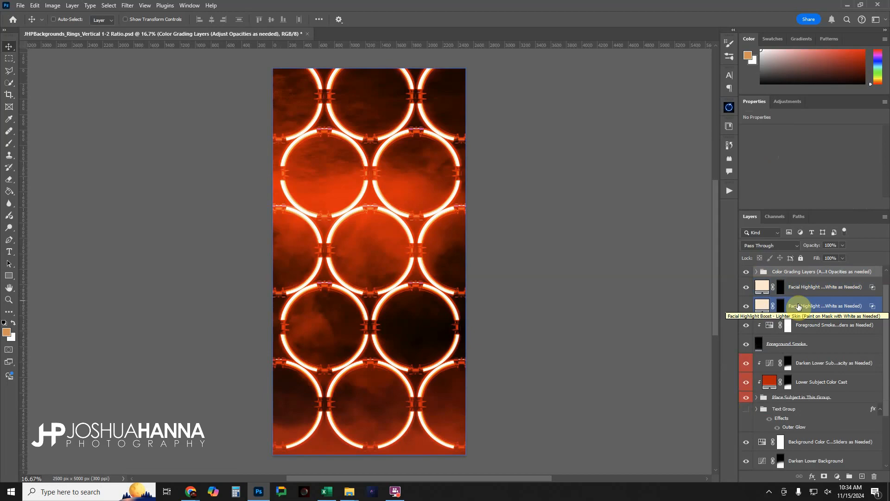
click(802, 288)
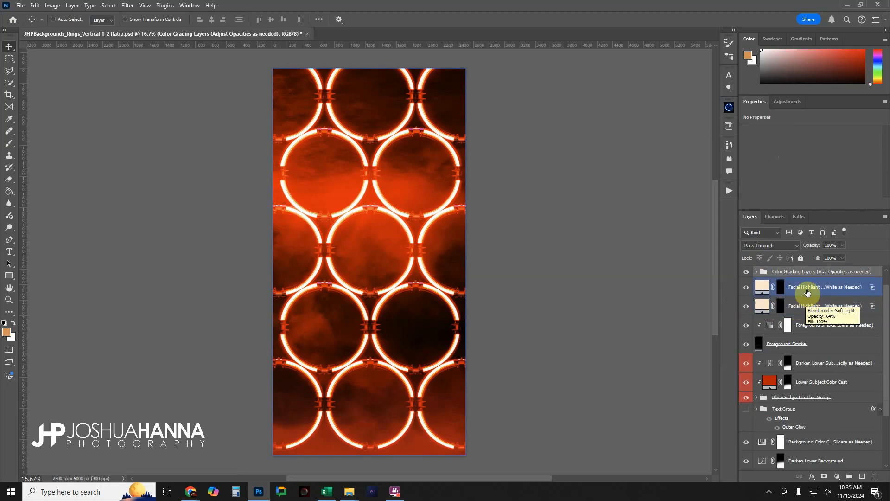
click(809, 307)
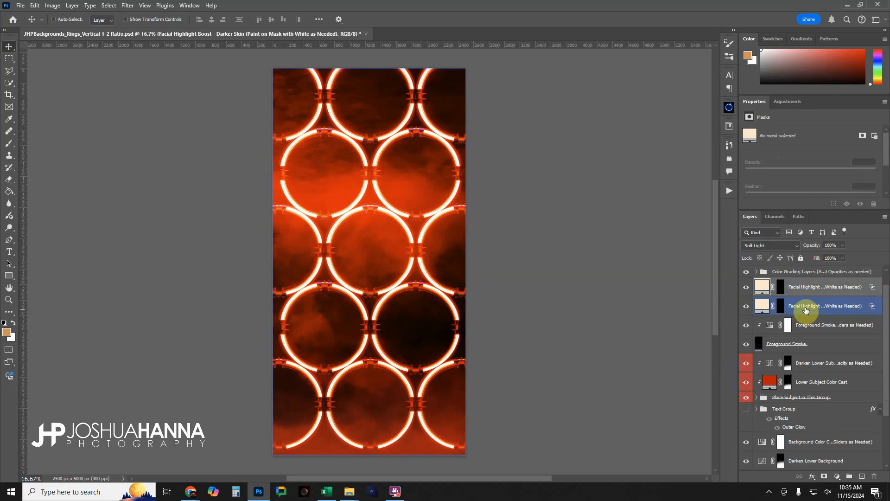
Compare the image with the Foreground Smoke layer hidden and shown, leaving the smoke visible
click(805, 319)
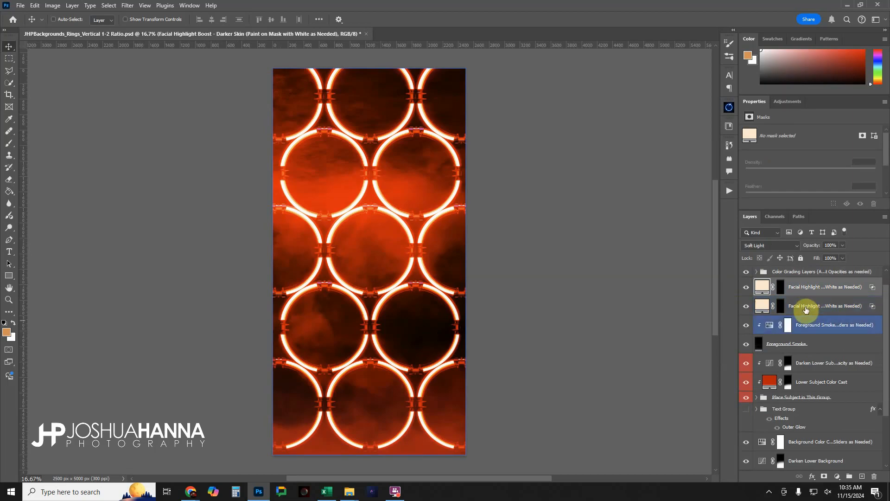
click(804, 326)
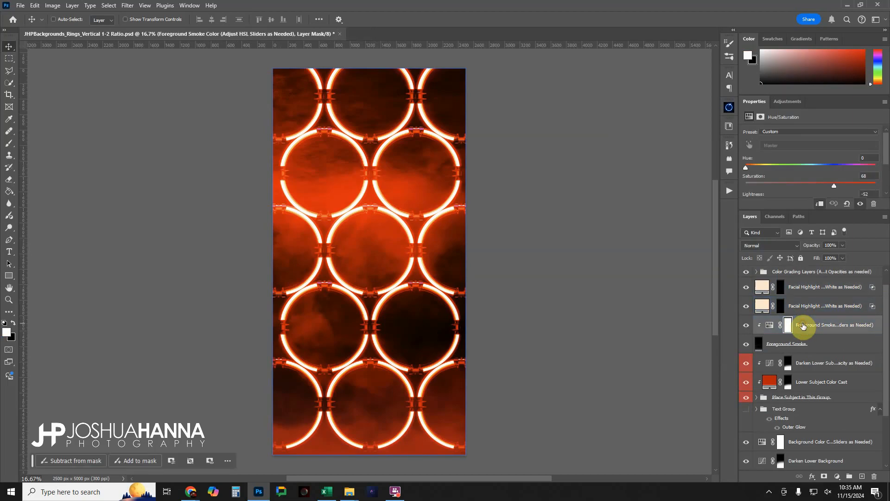
click(807, 343)
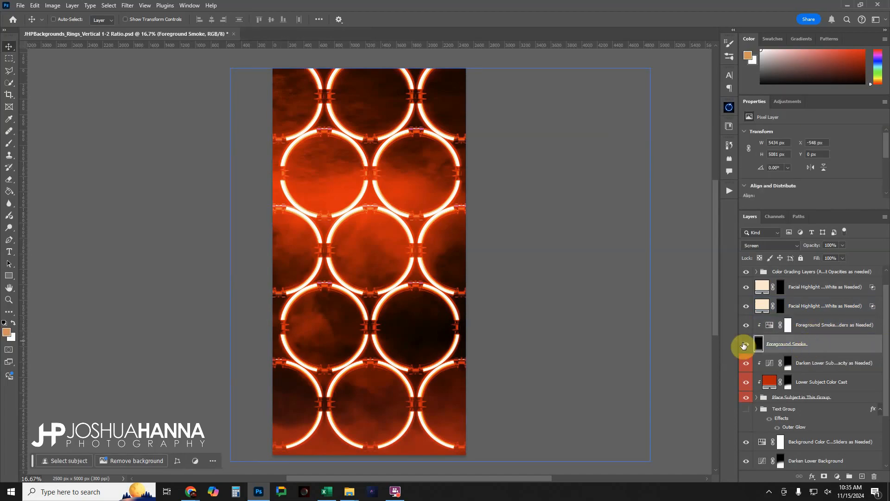
click(750, 345)
click(751, 345)
click(752, 345)
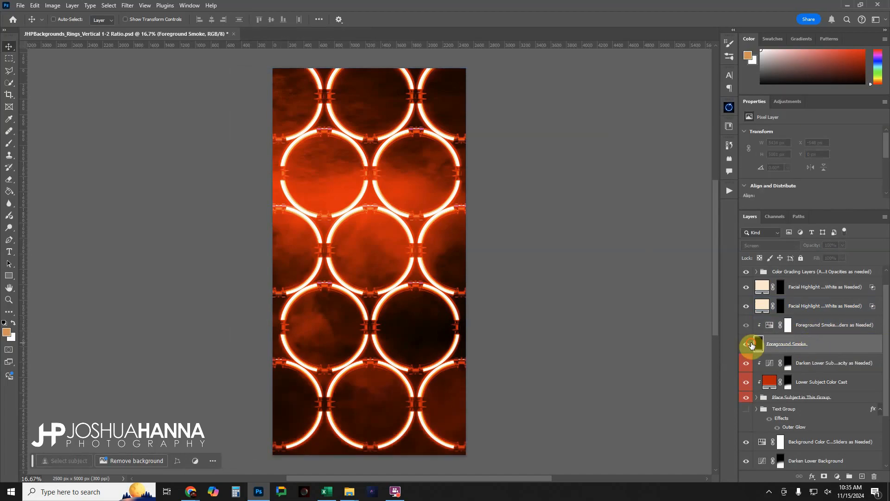
click(751, 345)
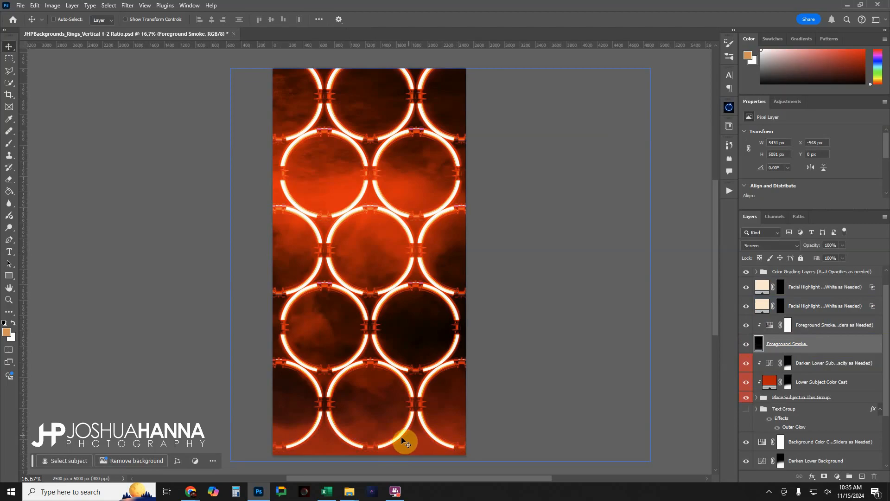
Compare the foreground smoke with its Foreground Smoke Color adjustment off and on, leaving the adjustment enabled
click(750, 328)
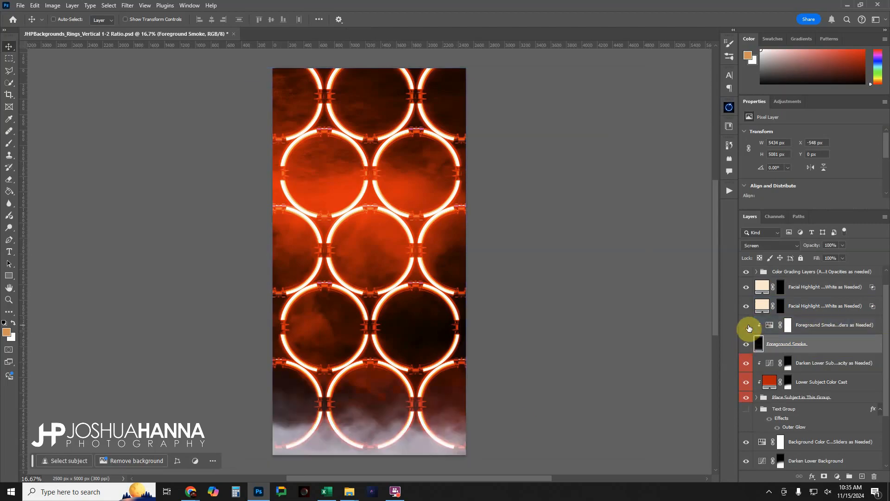
click(750, 328)
click(749, 328)
click(749, 328)
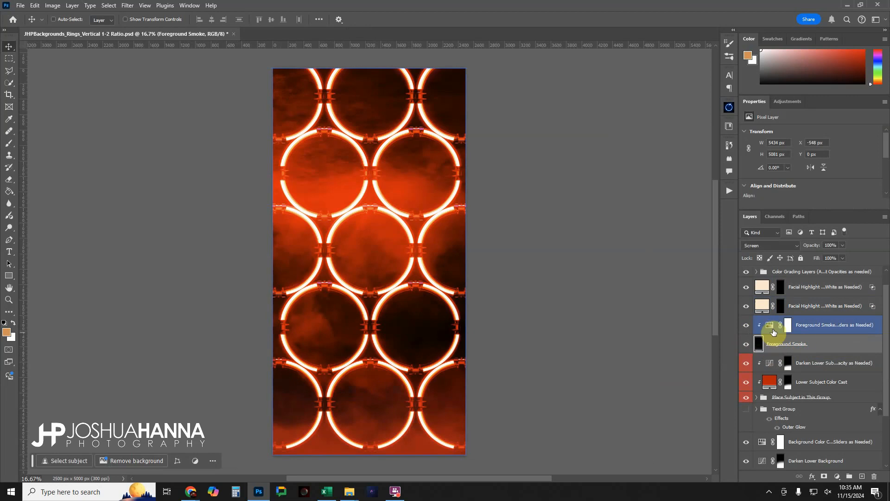
Set the Foreground Smoke Color adjustment's saturation to 71 and lightness to -49
click(772, 330)
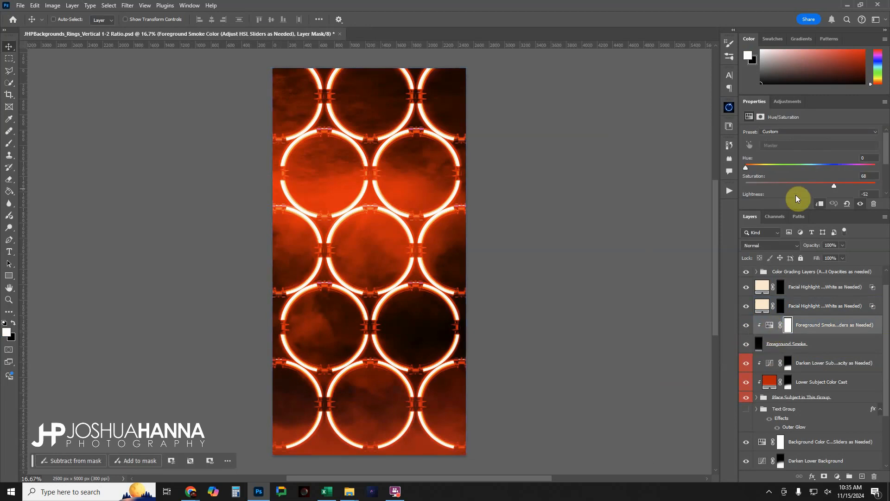
drag(791, 210, 787, 238)
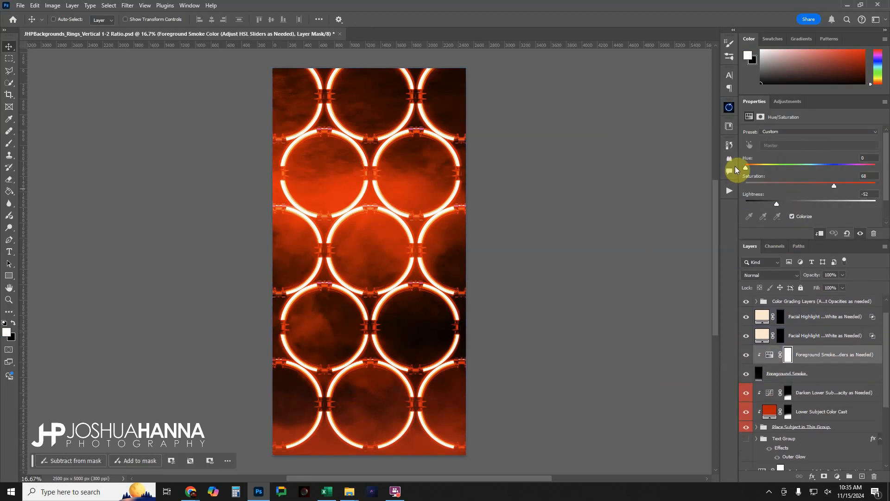
drag(747, 167, 836, 189)
mouse_move(782, 203)
mouse_down()
mouse_move(800, 204)
mouse_move(786, 203)
mouse_up()
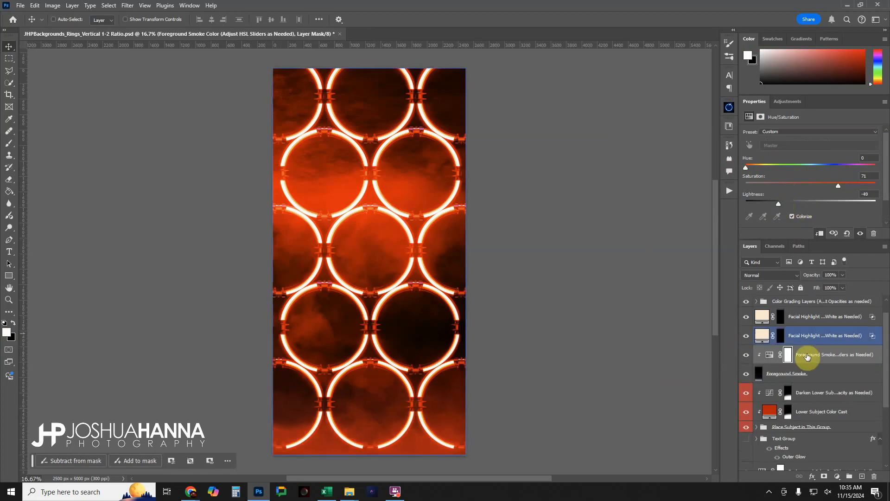
Look inside the Place Subject in This Group folder for the subject placeholder layer, leaving the folder collapsed
drag(804, 355, 779, 379)
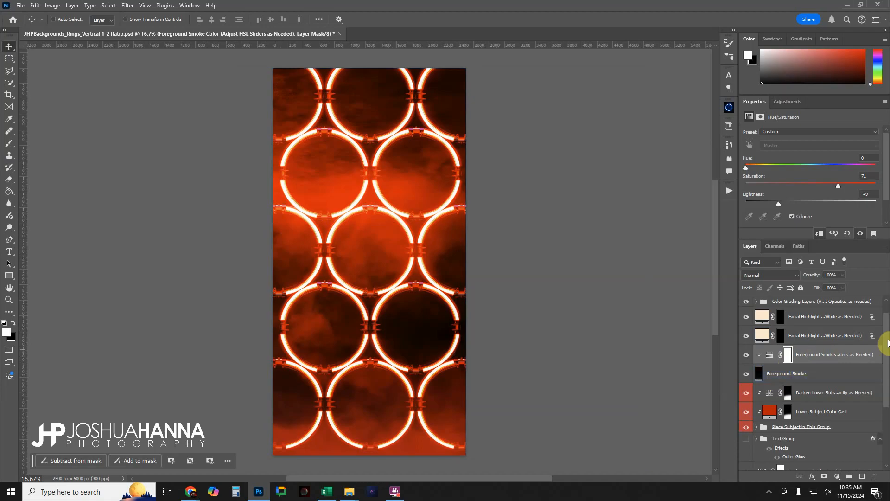
drag(887, 342, 888, 377)
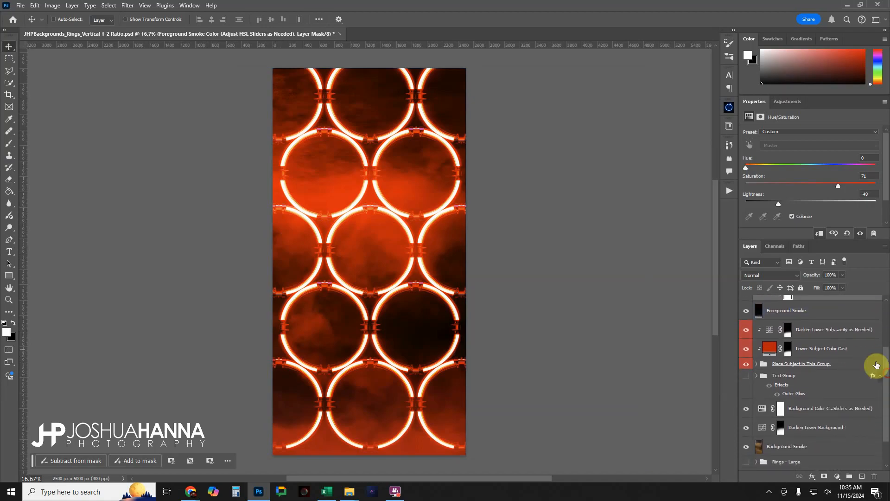
drag(821, 330, 788, 333)
click(785, 365)
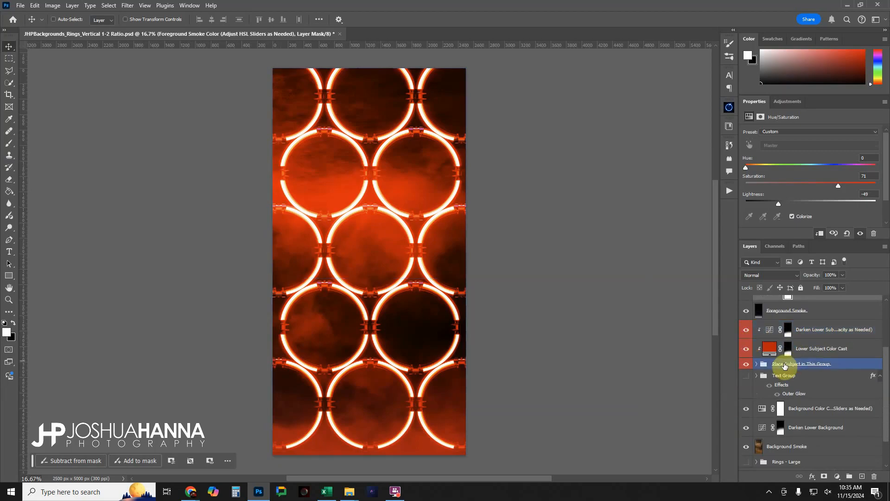
click(757, 365)
click(765, 377)
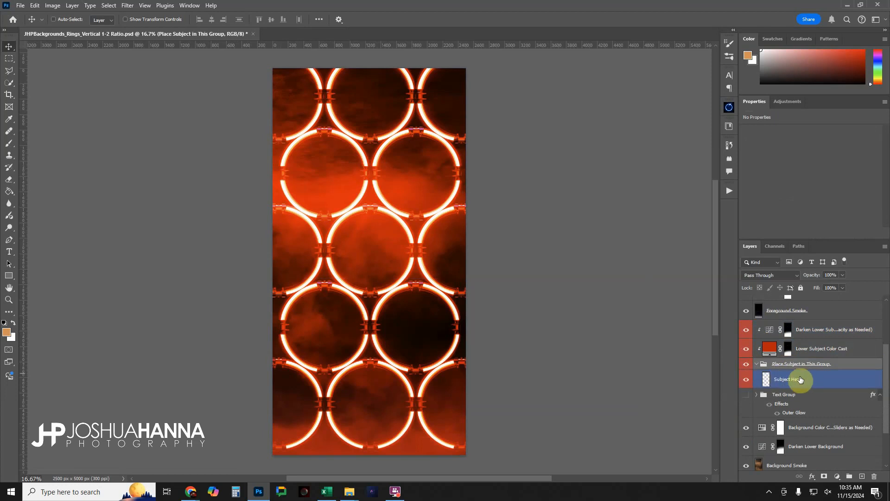
click(758, 364)
Examine the Lower Subject Color Cast and Darken Lower Subject layers clipped to the subject group
click(815, 350)
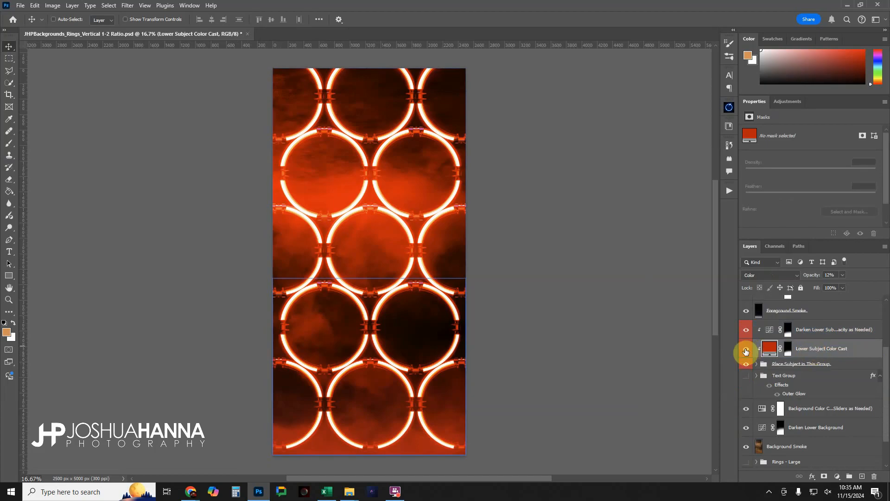
click(747, 330)
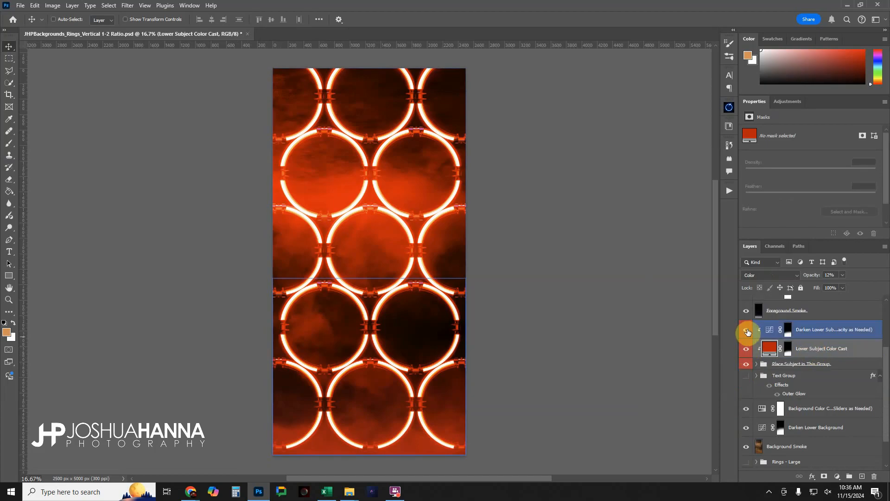
click(806, 331)
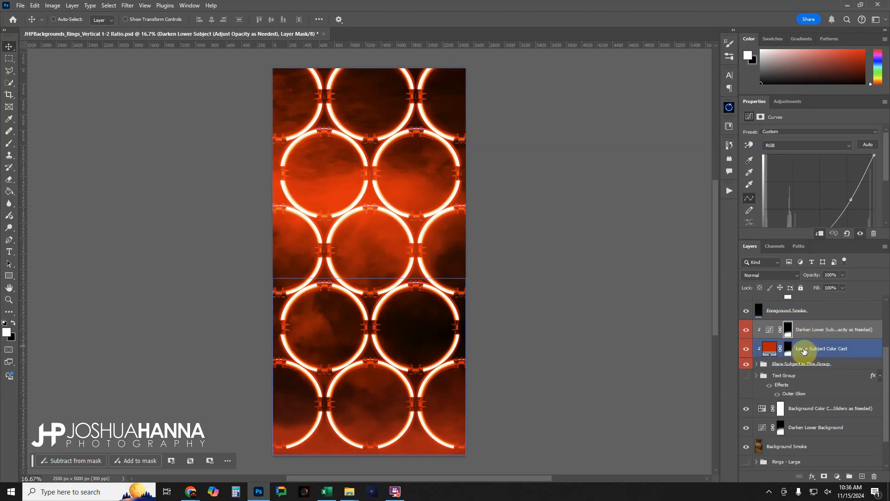
Make the Text Group visible and expand it to list its text layers
click(813, 375)
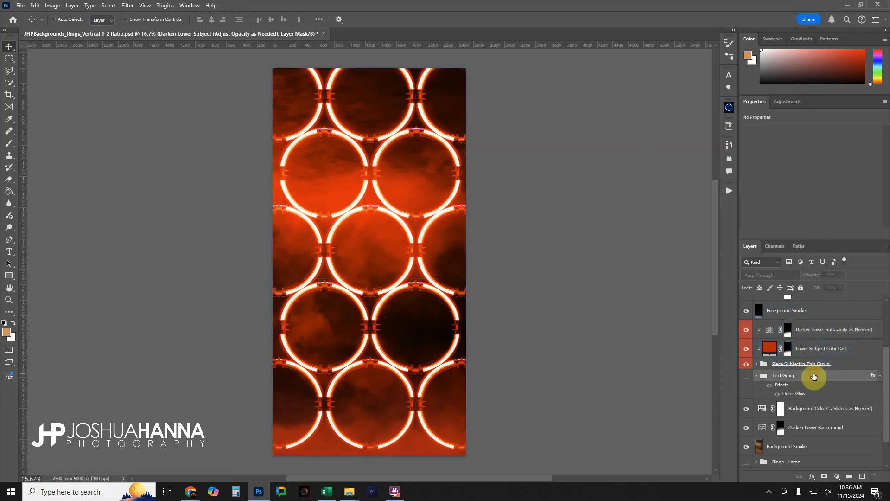
click(746, 376)
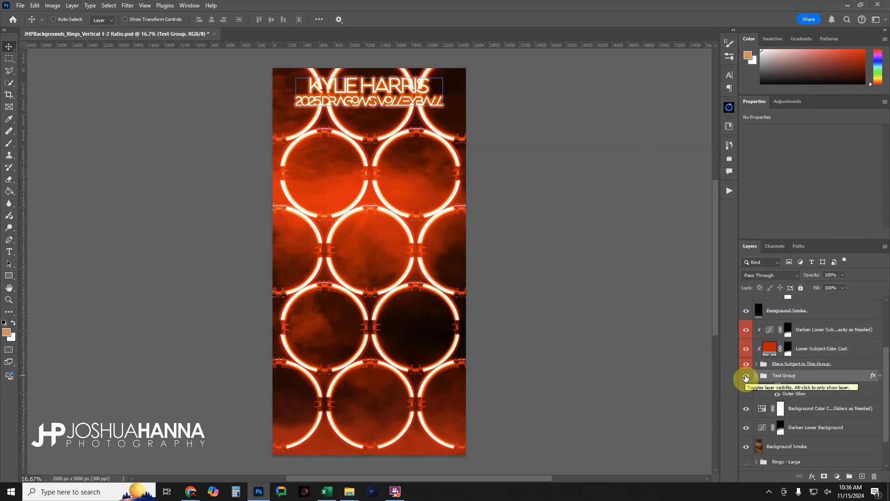
click(757, 375)
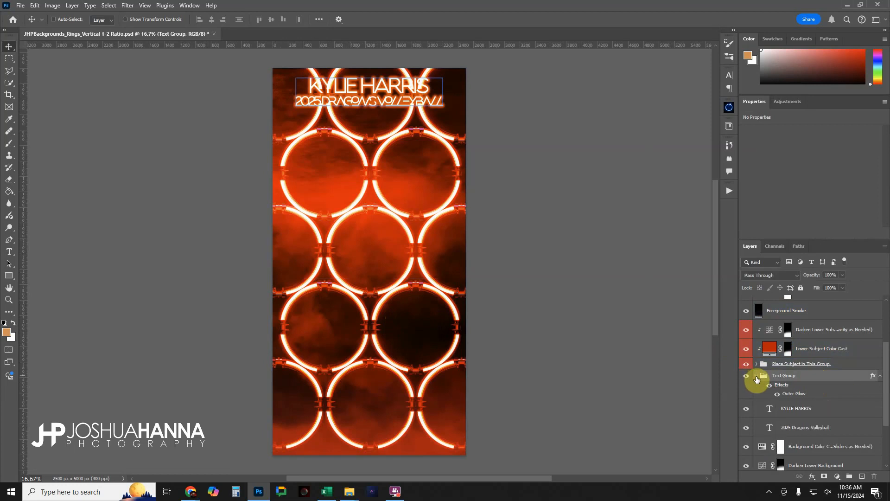
Inspect the athlete name and 2025 Dragons Volleyball text layers, leaving their parent Text Group selected
click(802, 412)
click(797, 421)
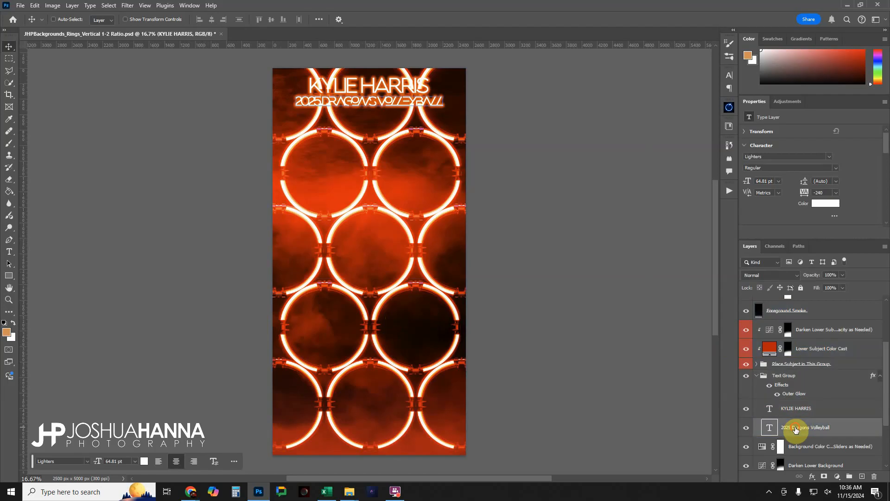
click(795, 409)
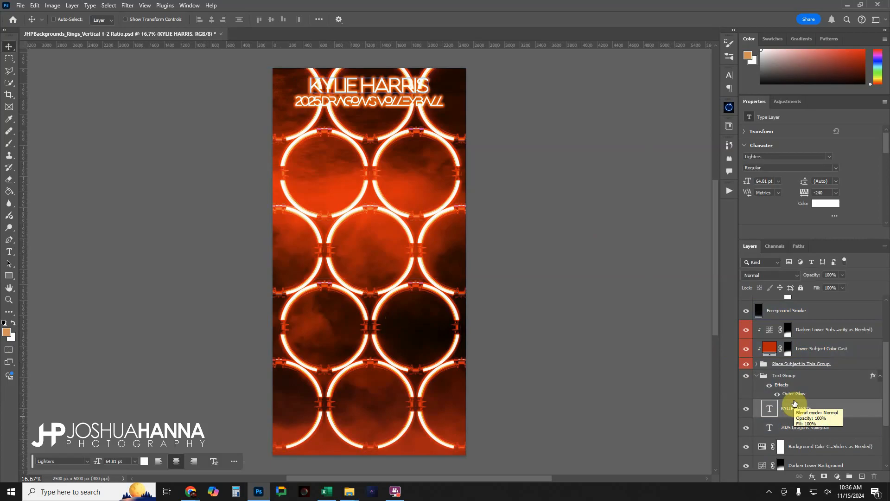
click(785, 376)
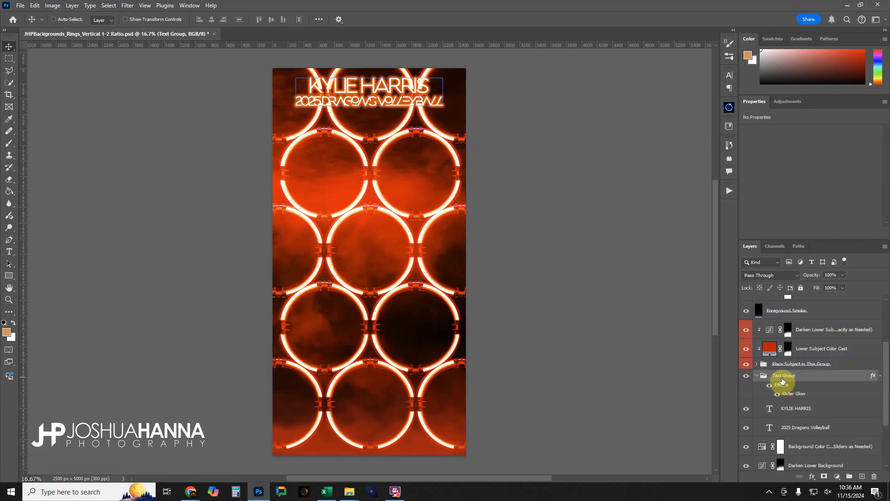
Compare the Text Group with its effects off and on, leaving the group collapsed and hidden
click(777, 412)
click(769, 385)
click(770, 386)
click(769, 386)
click(769, 386)
click(757, 376)
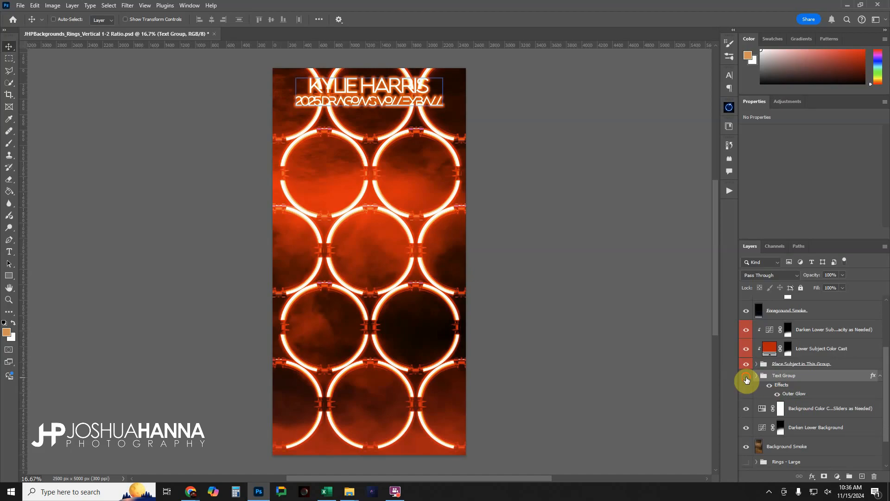
click(746, 379)
Select the Background Color Cast layer and compare the background with that layer hidden and shown
scroll(780, 385, down, 2)
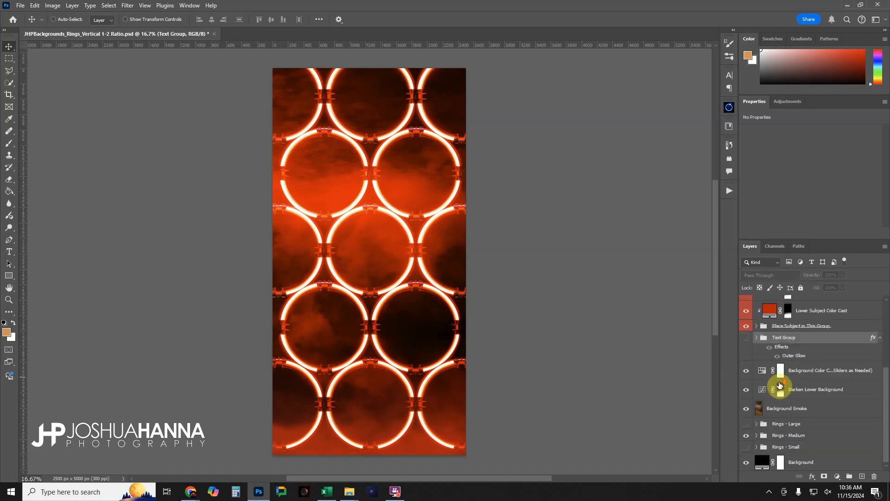
click(780, 385)
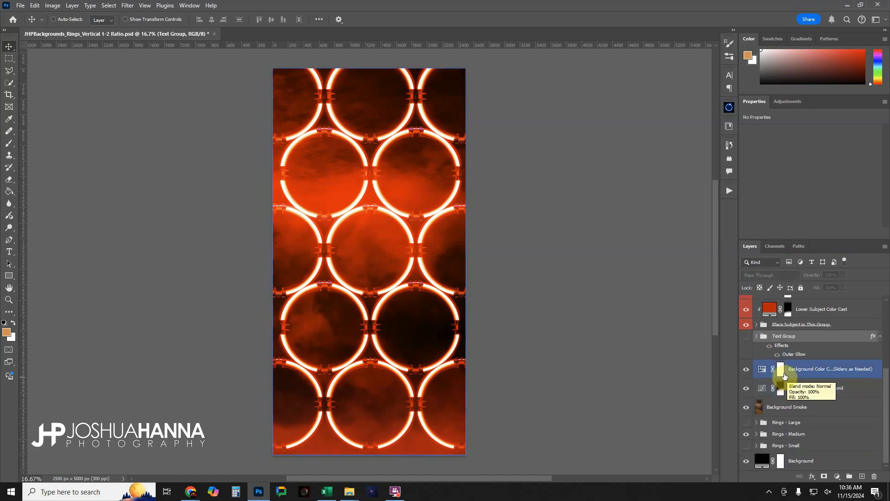
click(807, 376)
click(748, 369)
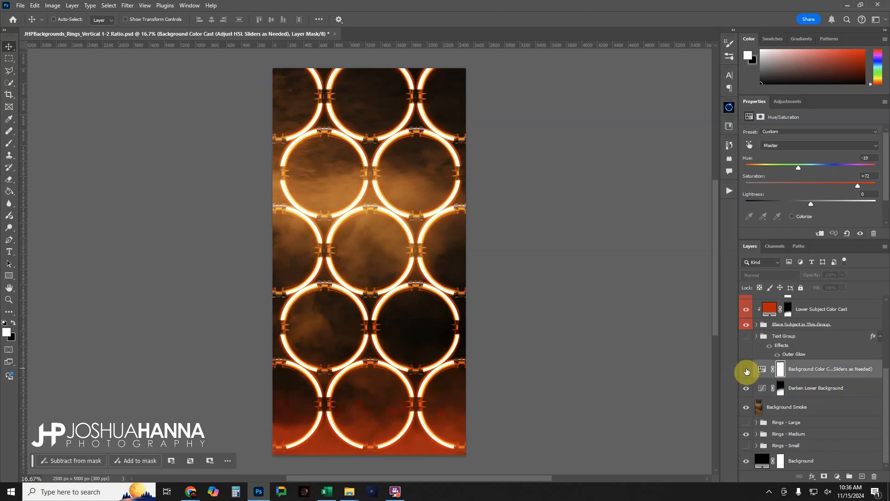
click(747, 370)
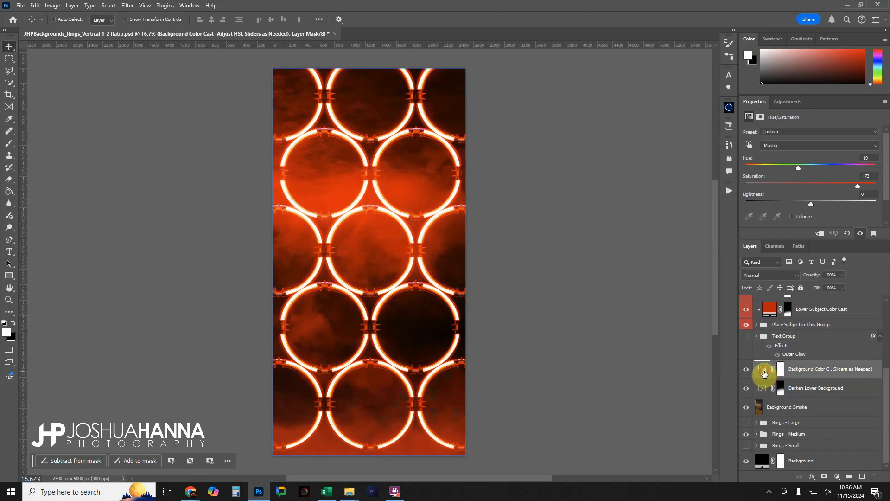
Try Hue values of +15 and -32 on the Background Color Cast adjustment and undo both changes
click(762, 369)
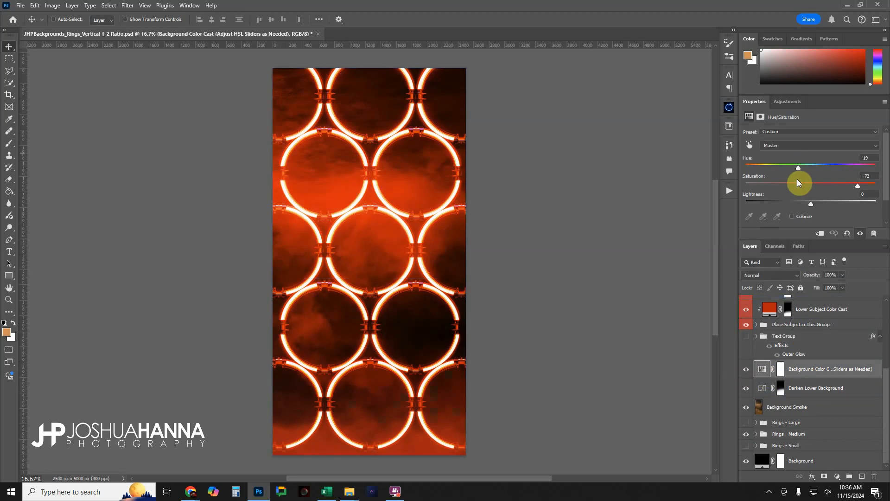
drag(797, 168, 822, 176)
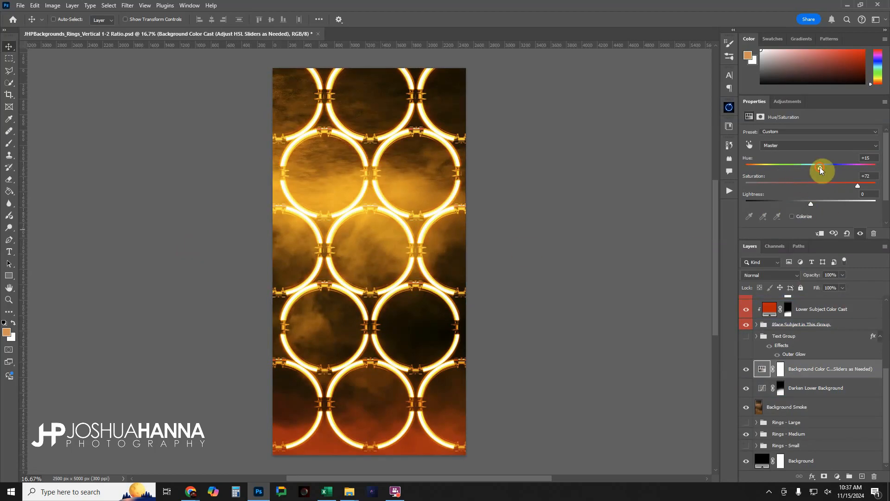
drag(819, 166, 792, 169)
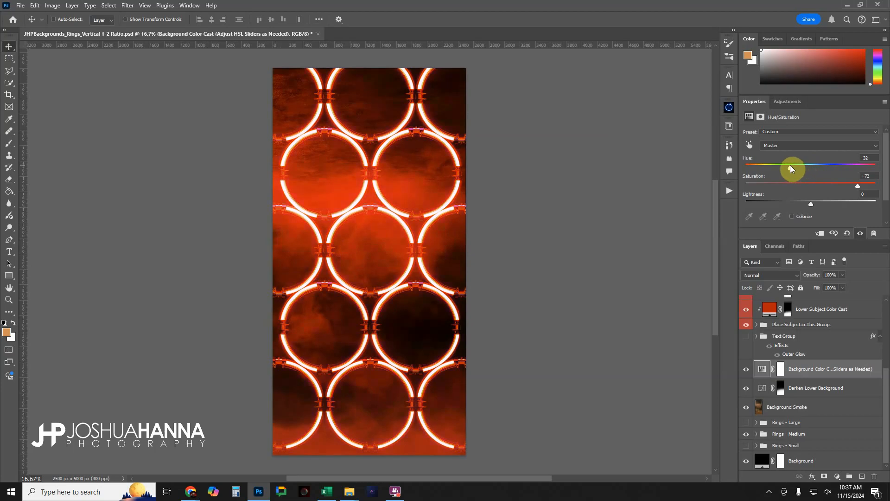
key(ctrl+z)
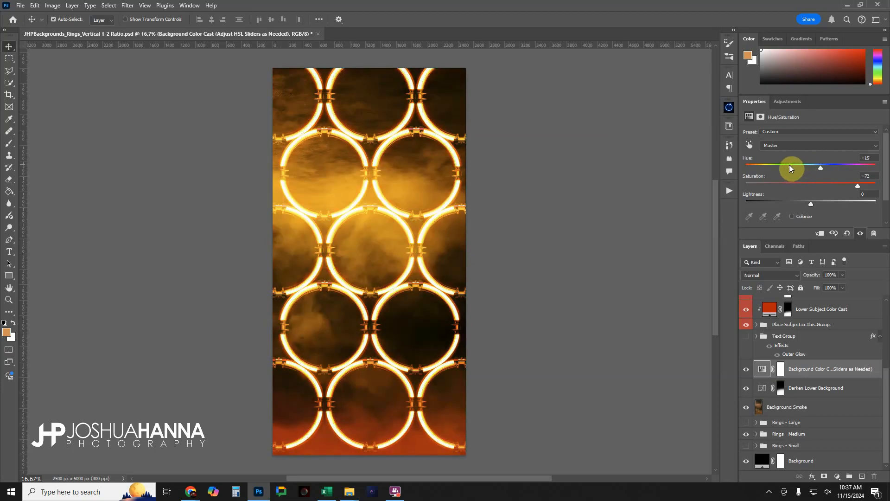
key(z)
key(ctrl+z)
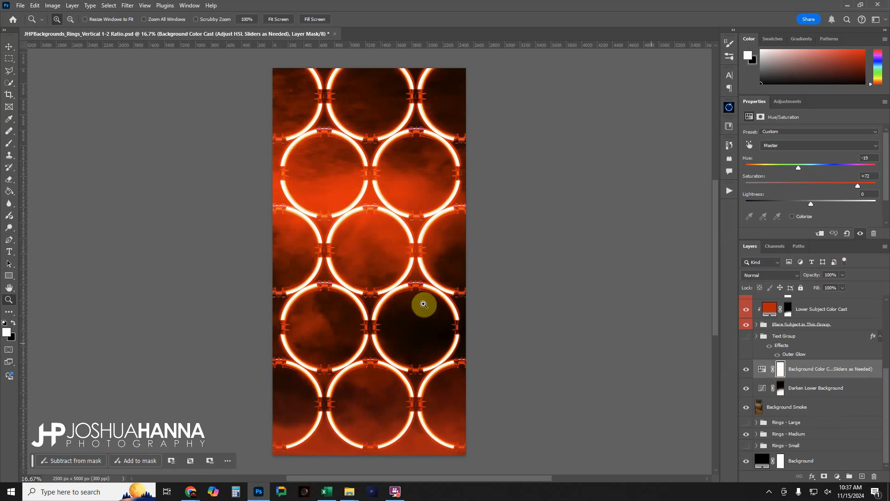
Select the Darken Lower Background layer and compare the lower background with it hidden and shown
click(812, 389)
click(746, 389)
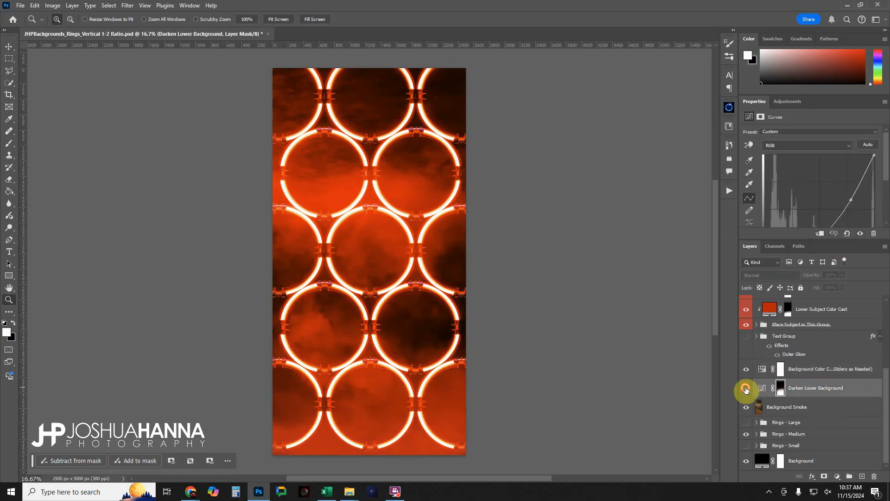
click(747, 388)
click(747, 389)
click(747, 389)
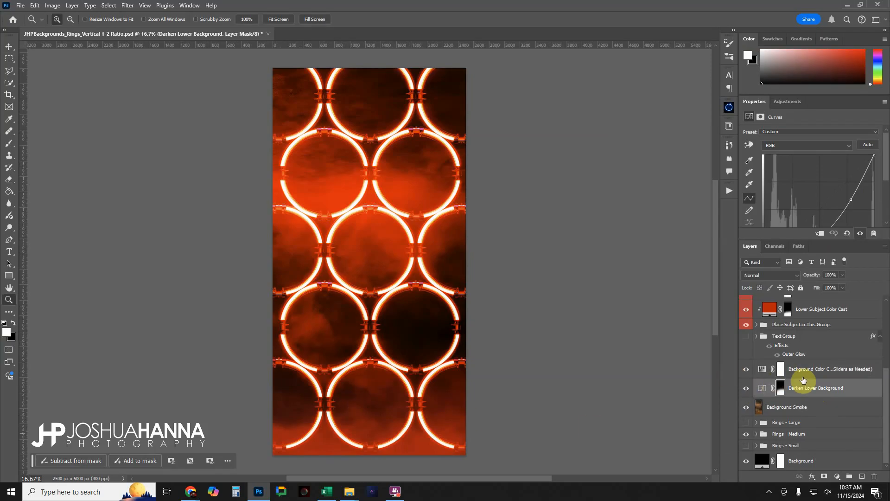
Compare the design with the Background Smoke layer hidden and shown, leaving that layer selected
click(751, 408)
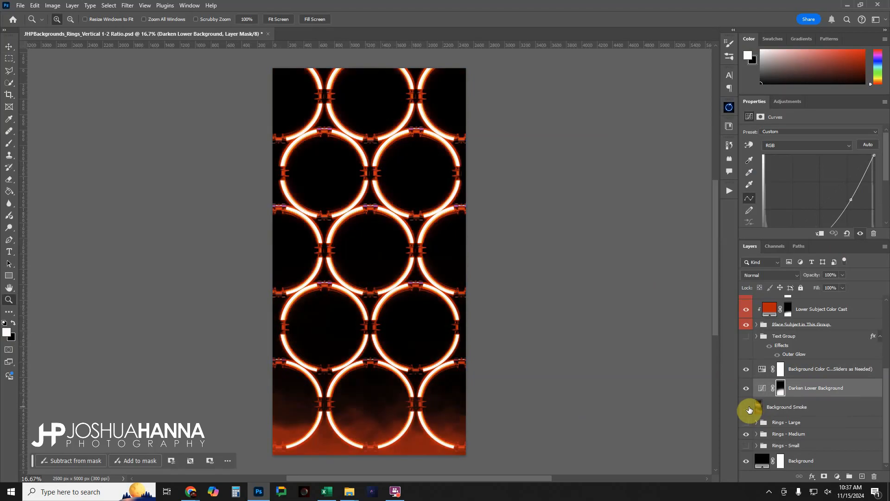
click(750, 409)
click(750, 409)
click(750, 408)
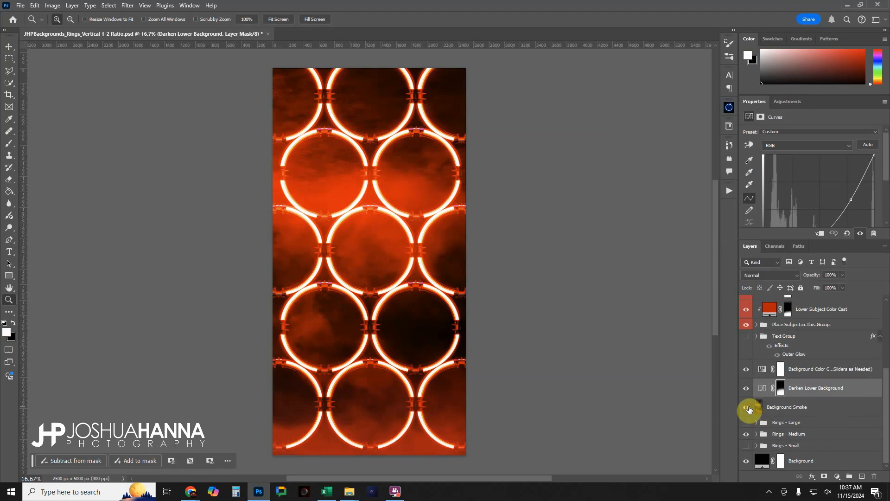
click(788, 407)
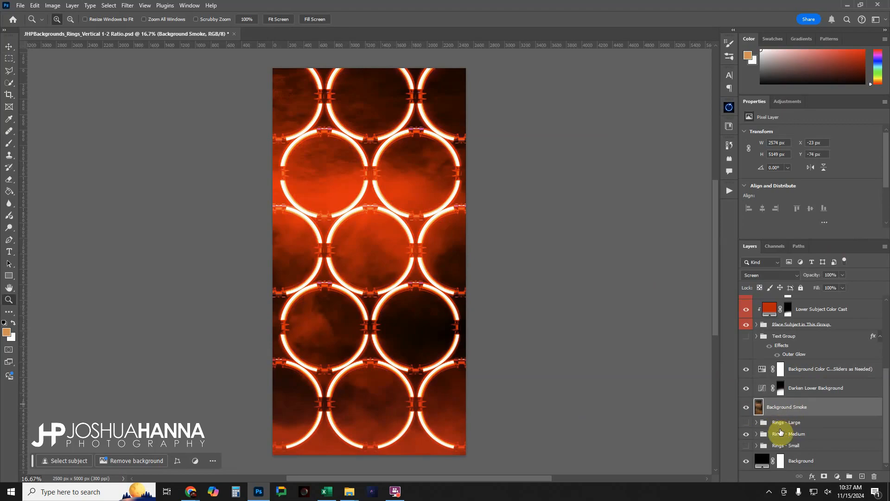
Hide the Rings - Medium group and preview Rings - Large, leaving only the Rings - Small group visible
click(746, 435)
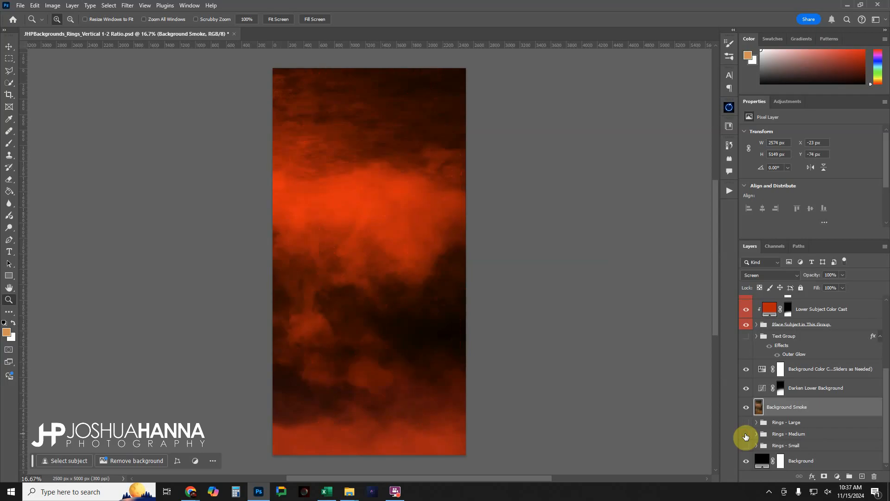
click(747, 423)
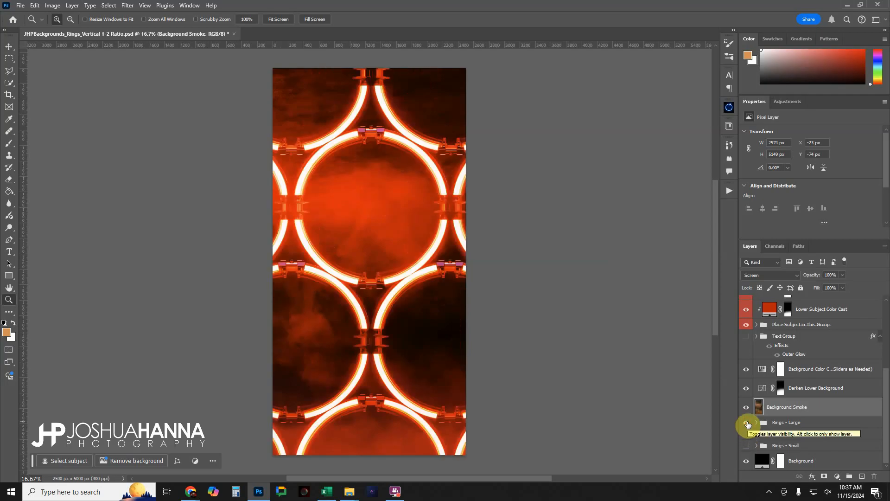
click(746, 423)
click(746, 445)
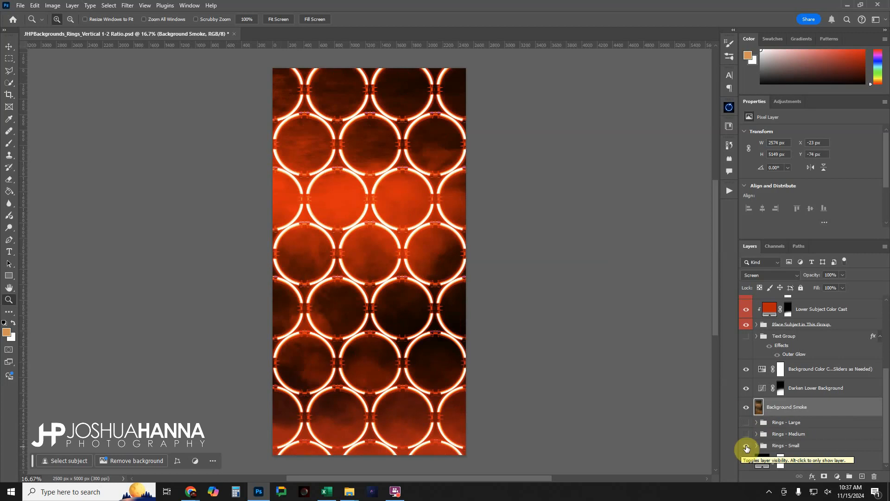
Expand the Rings - Small group and hide its layers Ring Light - 1 through Ring Light - 4
click(756, 445)
scroll(845, 397, down, 3)
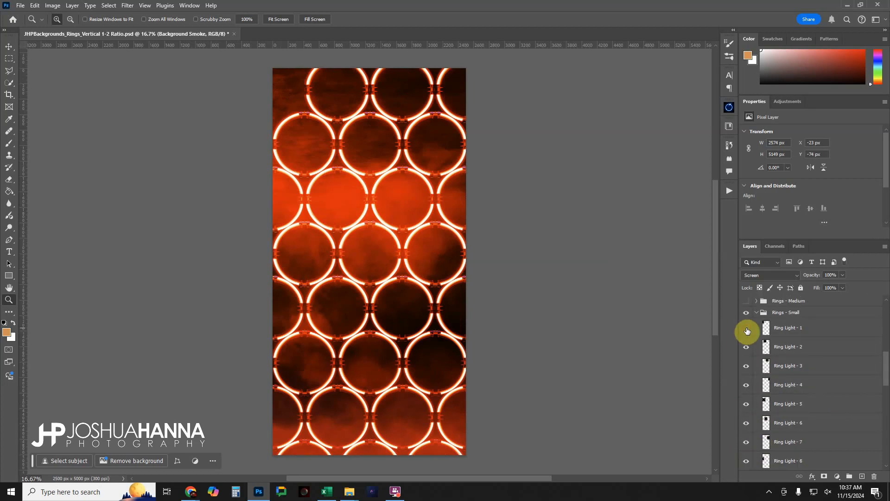
drag(747, 331, 748, 390)
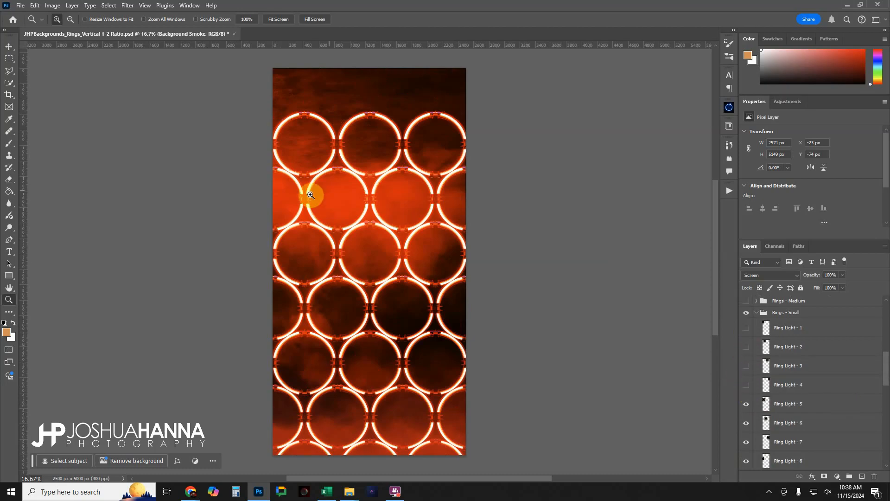
Hide the bottom rings of the Rings - Small group, layers Ring Light - 22 through Ring Light - 28
scroll(768, 416, down, 2)
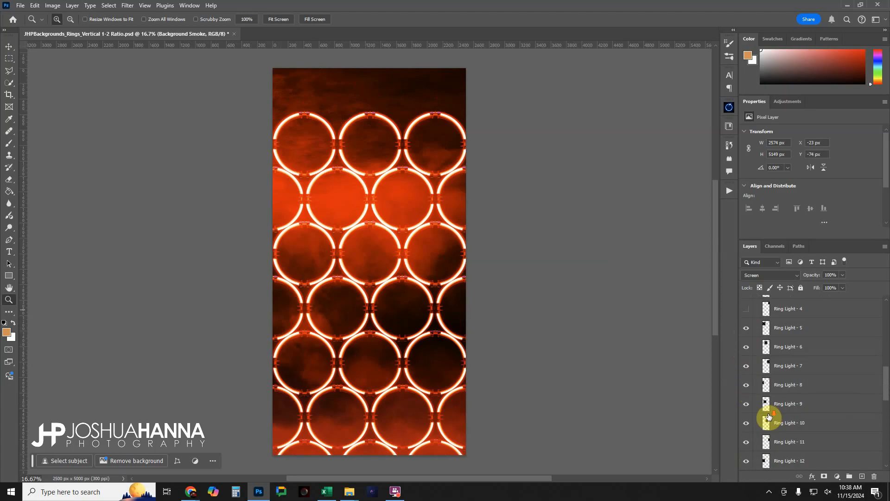
scroll(769, 417, down, 2)
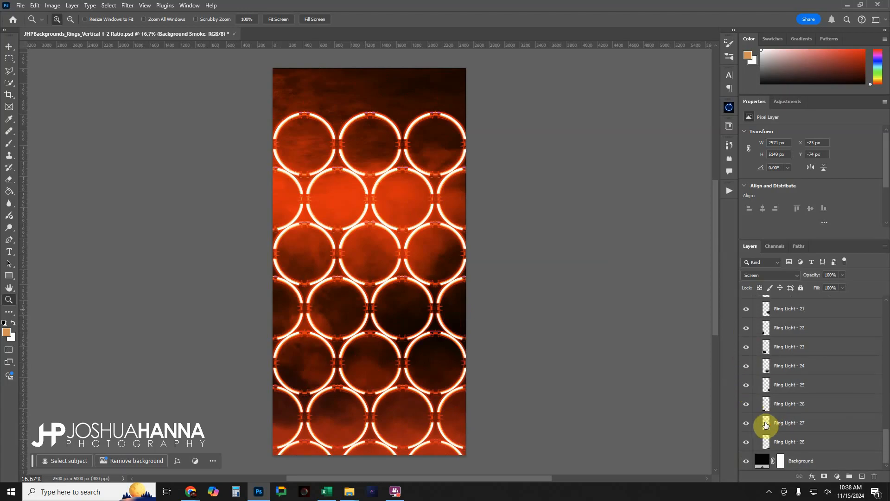
drag(747, 440, 738, 323)
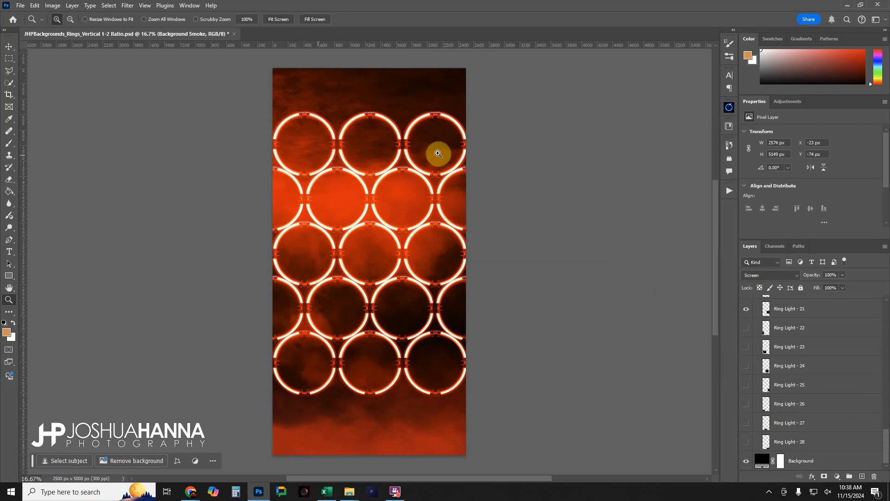
Hide the Ring Light - 21, 19, 5 and 7 layers so only the center ring remains in those two rows
scroll(779, 413, up, 2)
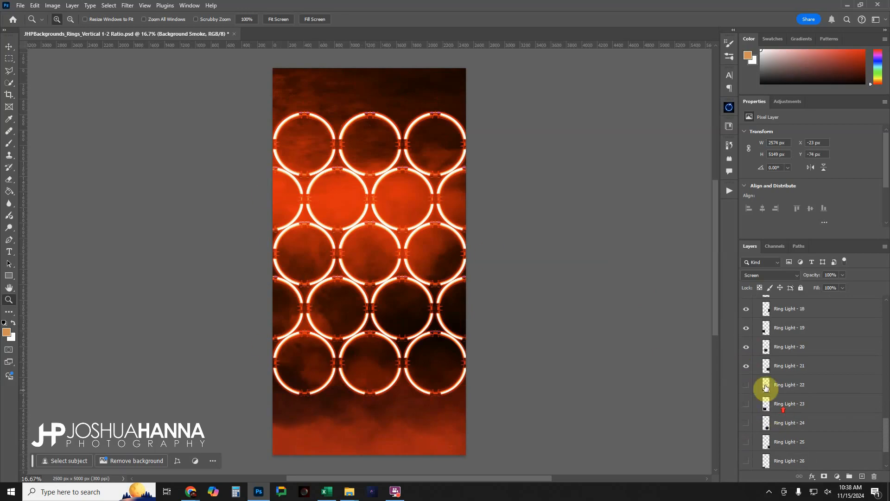
click(746, 366)
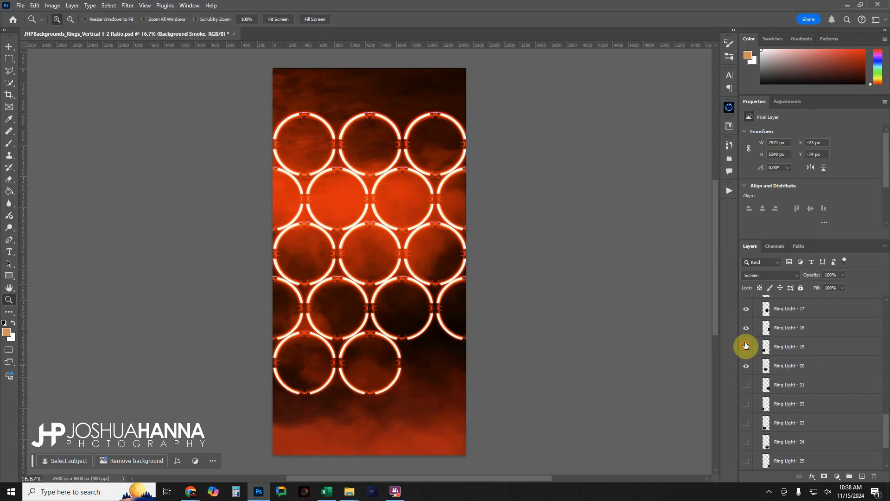
click(746, 347)
scroll(750, 377, up, 3)
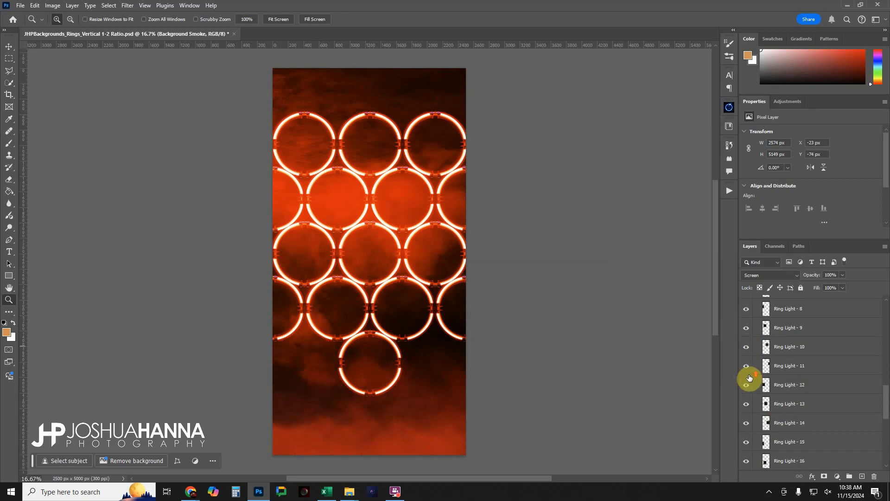
click(746, 385)
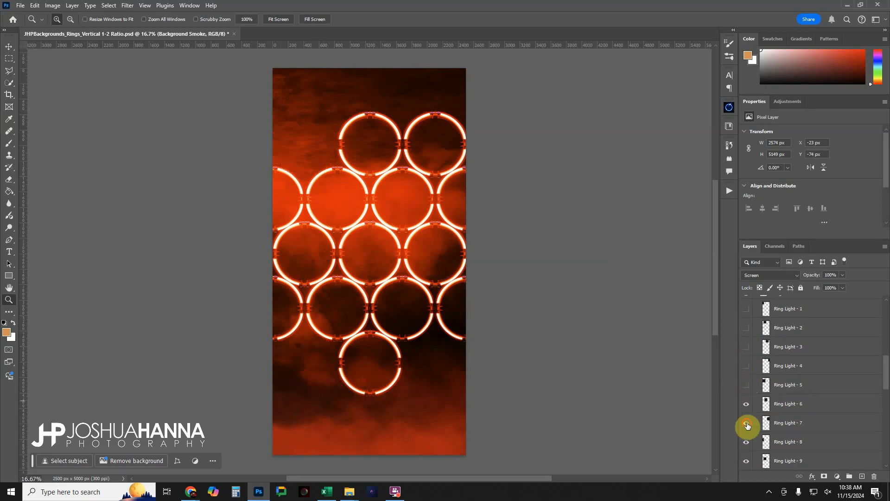
click(746, 423)
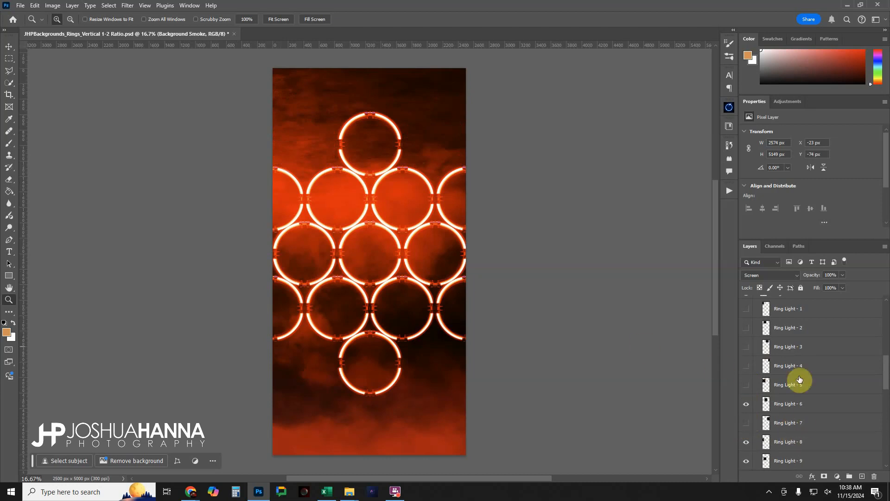
Collapse and hide the Rings - Small group, and show the Rings - Medium group in its place
scroll(789, 385, up, 1)
scroll(792, 388, up, 1)
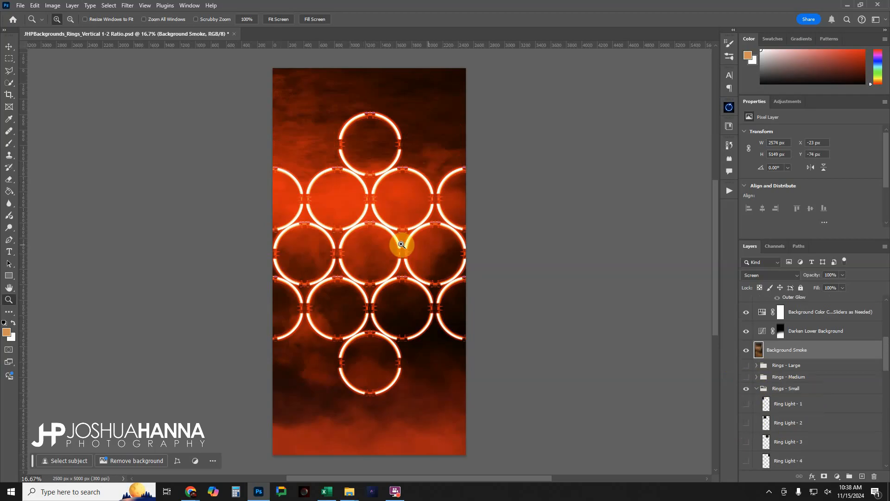
click(758, 390)
click(747, 445)
click(746, 435)
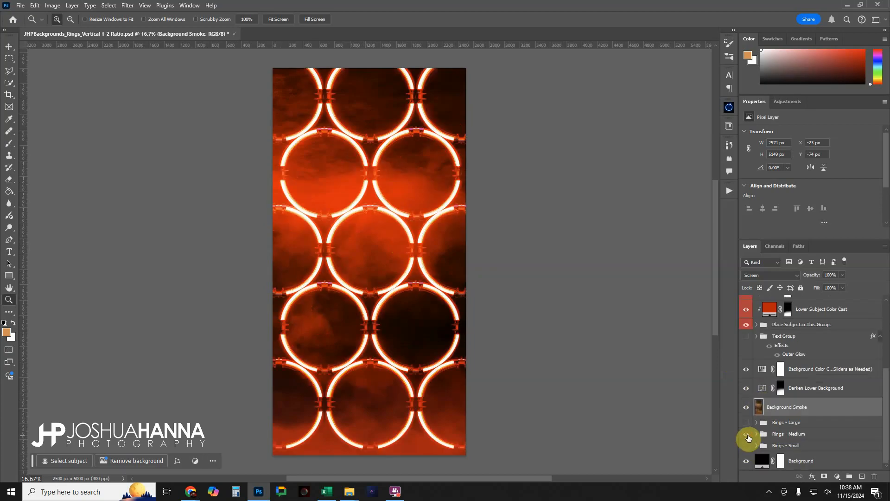
Expand the Rings - Medium group and test hiding and restoring Ring Light - 1 and 2, leaving the group collapsed
click(758, 434)
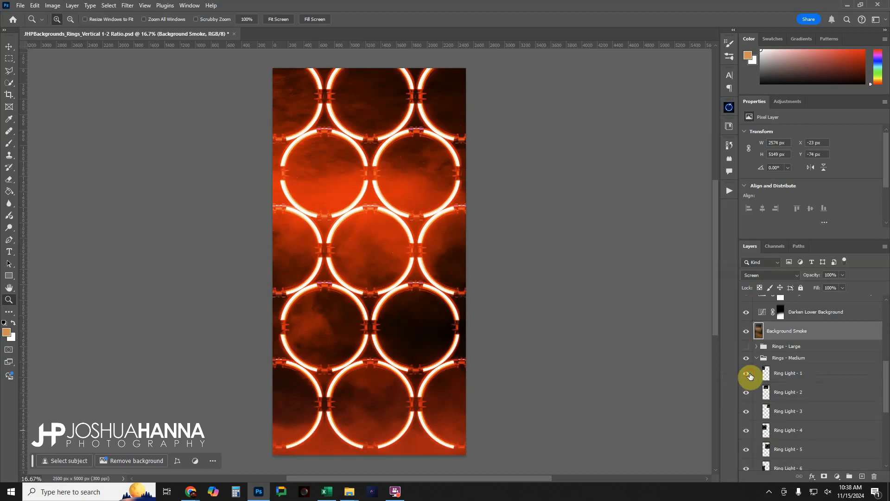
click(747, 373)
click(746, 393)
click(746, 393)
click(746, 373)
click(756, 359)
Hide Rings - Medium and look through the Ring Light layers of Rings - Large, leaving that group collapsed and hidden
click(746, 433)
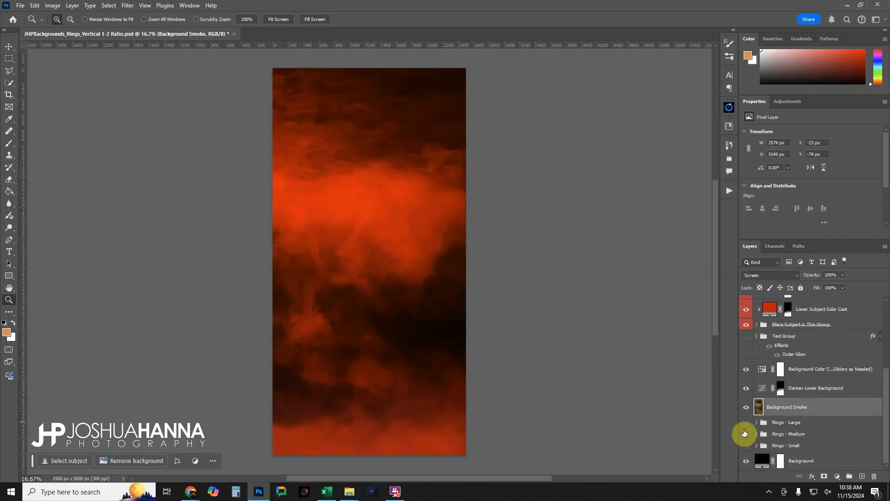
click(746, 422)
click(757, 422)
scroll(771, 417, down, 3)
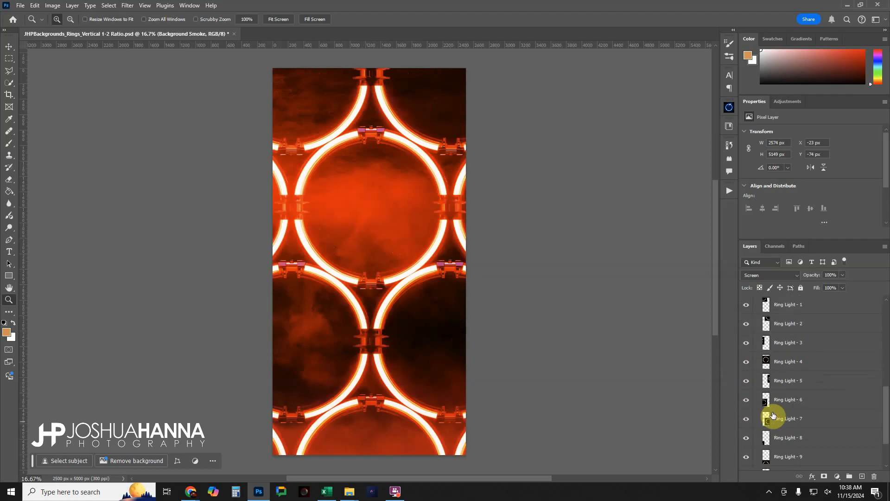
click(757, 365)
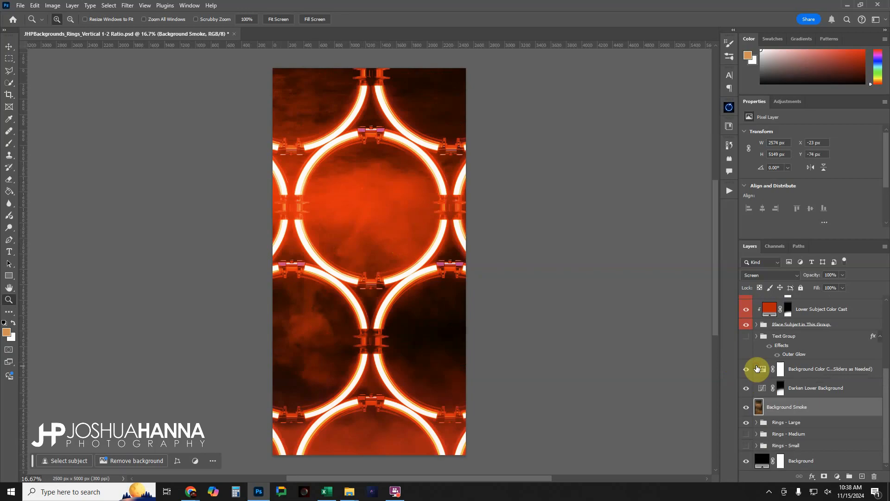
click(746, 423)
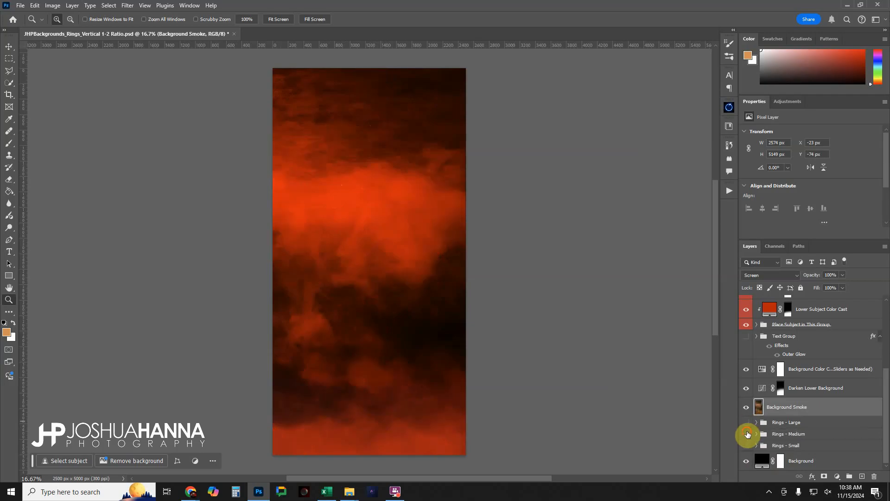
Show Rings - Medium and the Group 3 player layer, and place Group 3 inside Place Subject in This Group above Subject Here
click(747, 434)
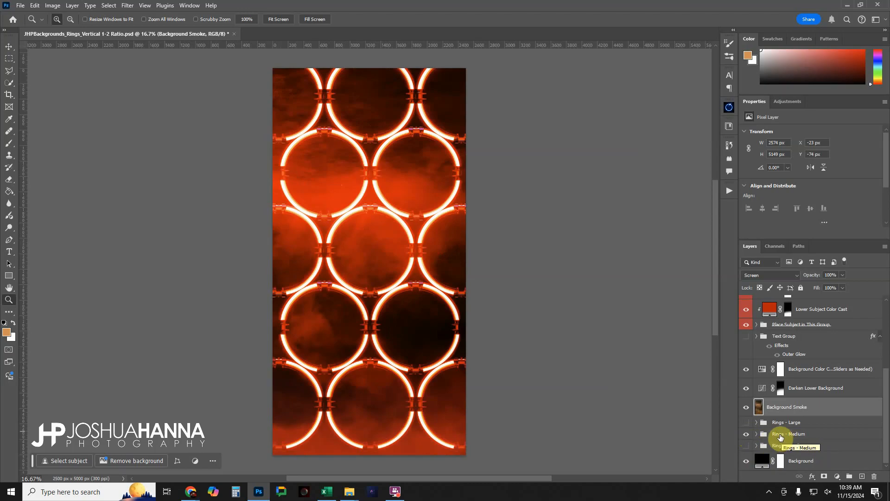
scroll(781, 438, up, 4)
scroll(780, 438, up, 1)
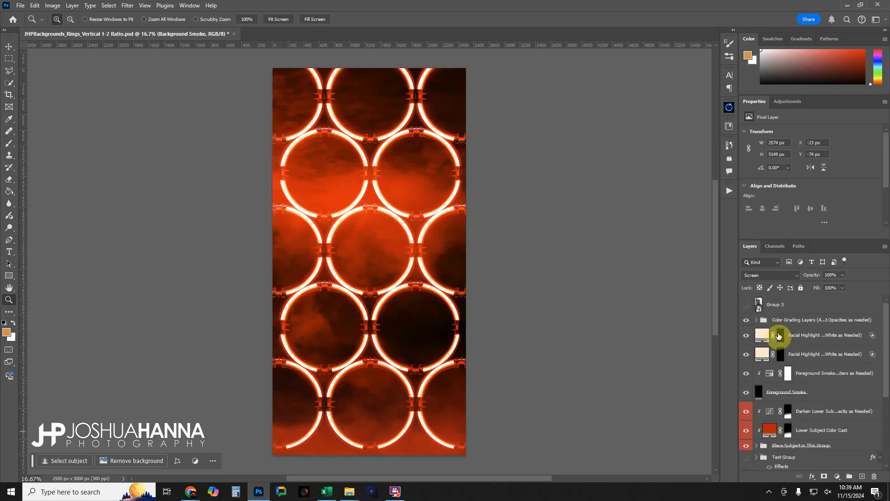
click(783, 307)
click(745, 305)
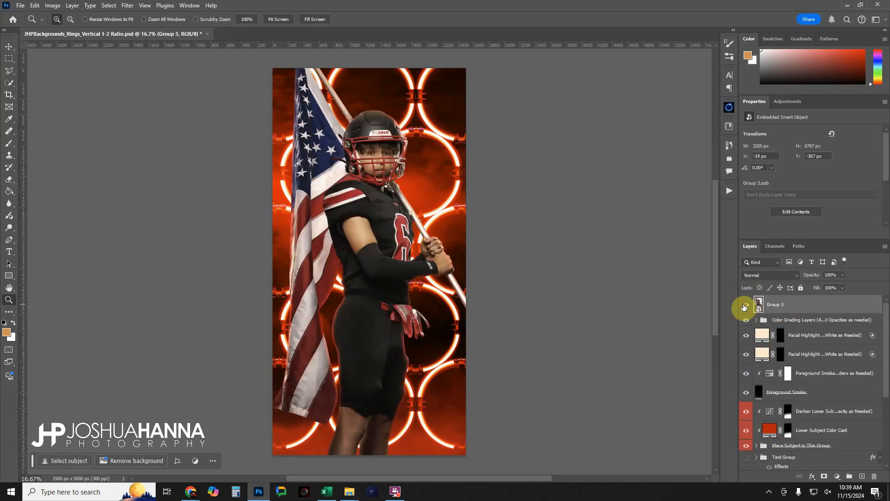
click(757, 448)
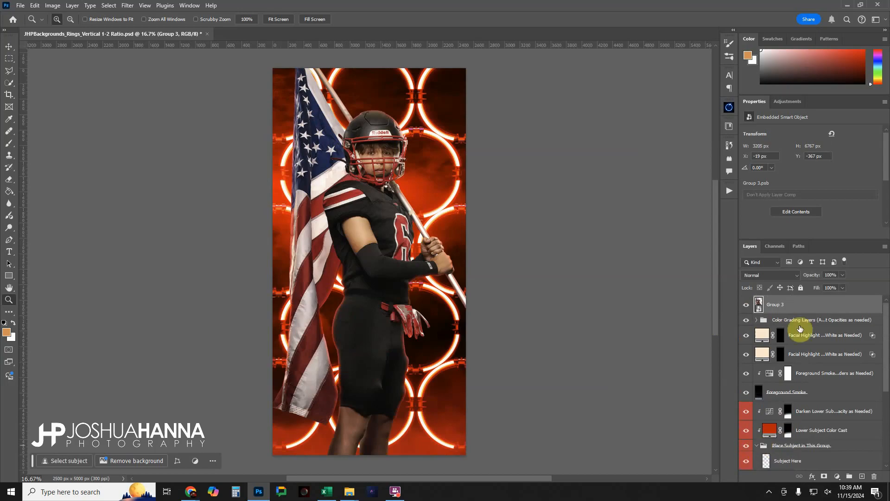
drag(786, 305, 808, 453)
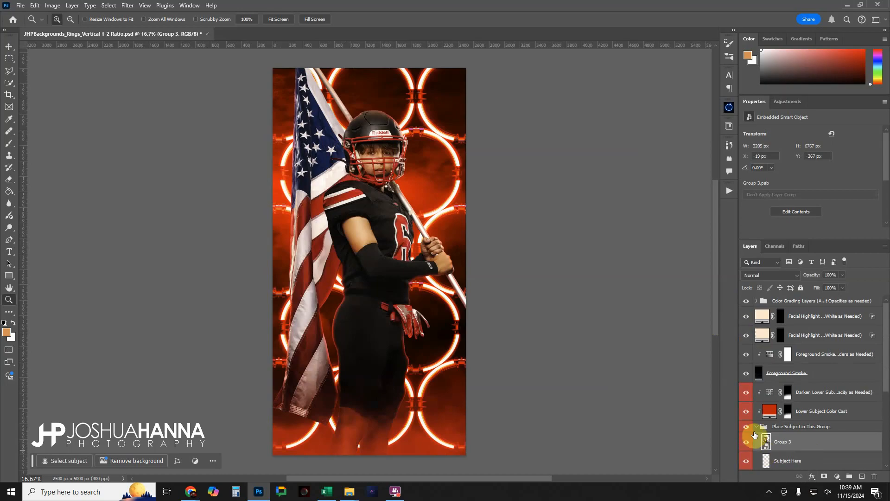
Compare the player's legs with the Darken Lower Subject adjustment off and on, leaving the adjustment visible
click(747, 393)
click(747, 393)
click(747, 393)
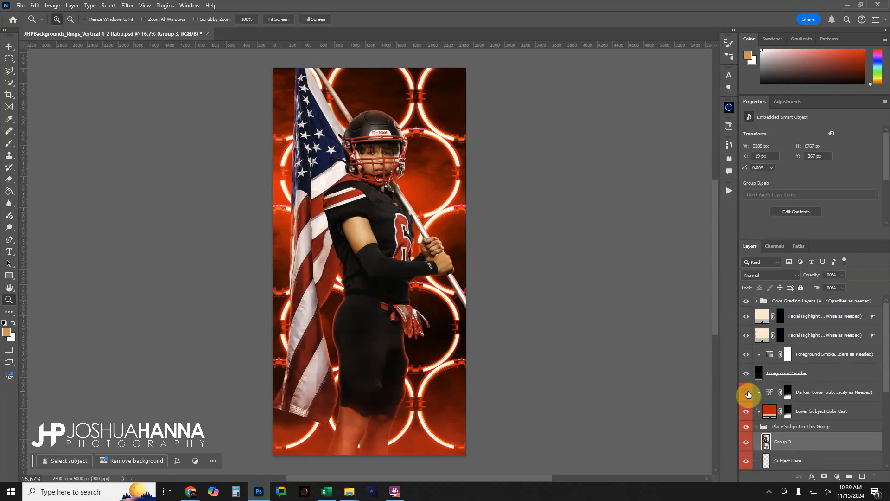
click(747, 393)
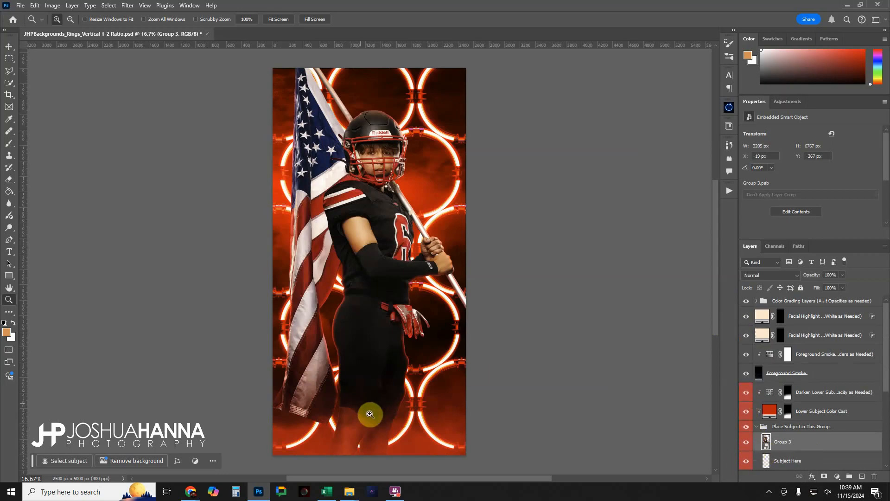
click(747, 392)
click(747, 393)
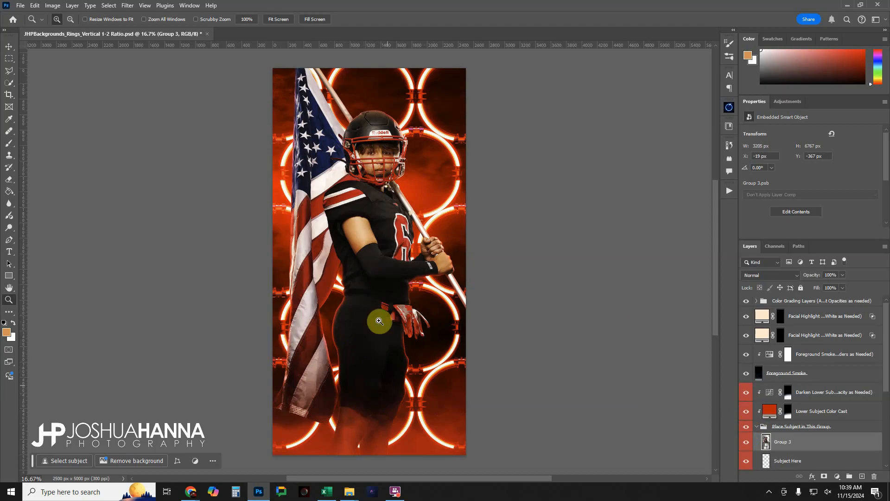
Scale the Group 3 player to about 89.79% and position it so the flagpole's tip fits inside the canvas
click(759, 426)
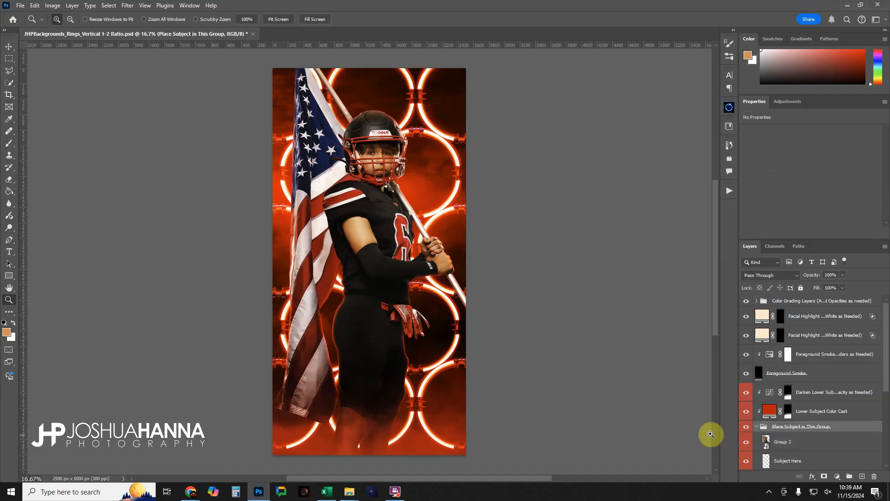
click(772, 442)
key(ctrl+t)
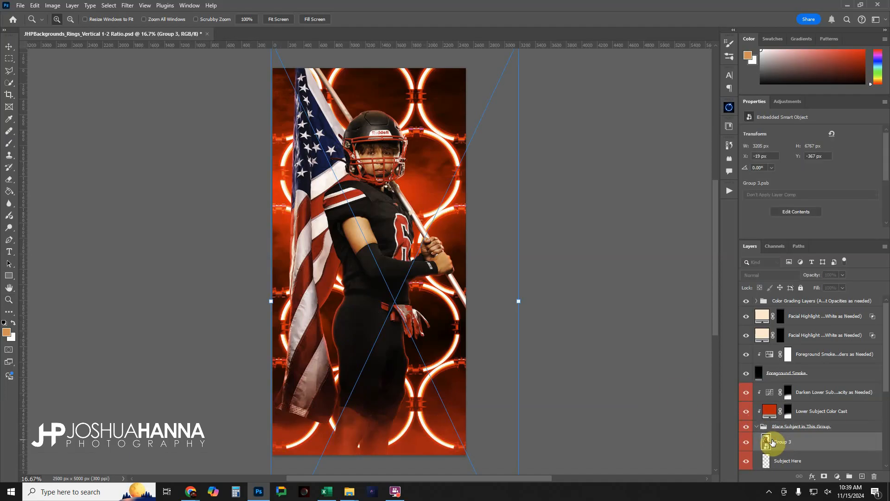
drag(716, 266, 723, 300)
drag(516, 469, 499, 426)
drag(712, 310, 724, 269)
drag(389, 287, 383, 285)
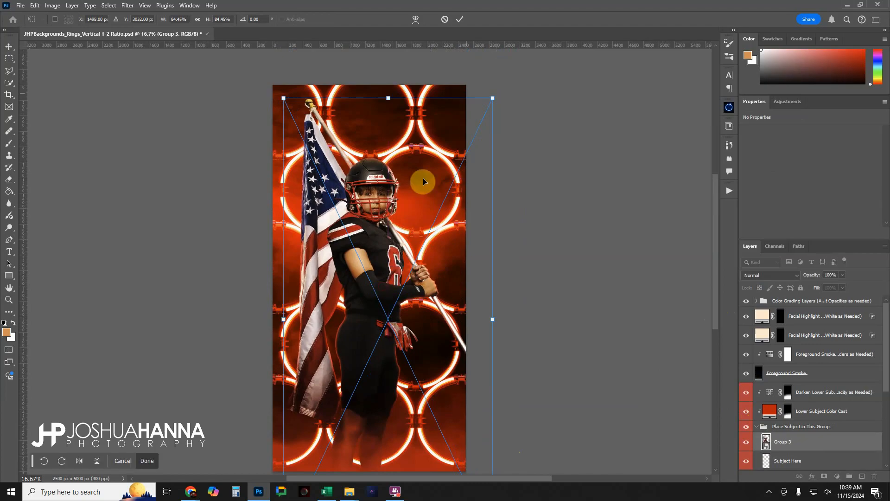
drag(493, 99, 499, 84)
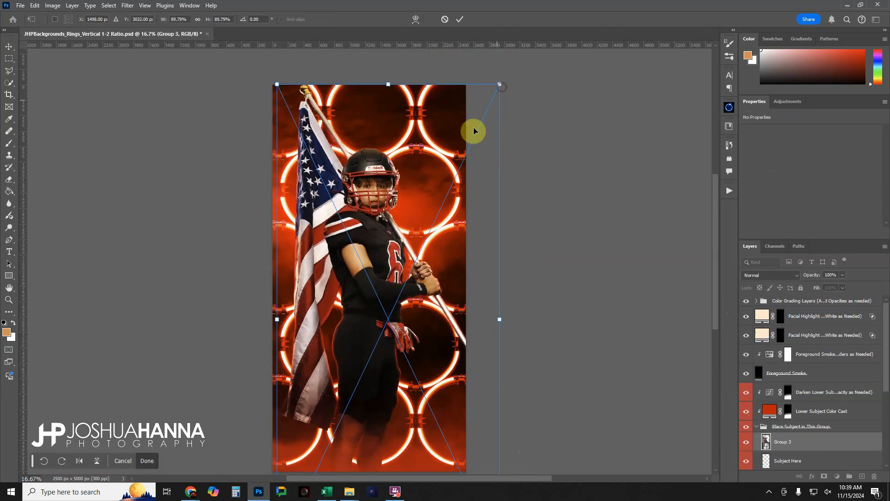
click(460, 19)
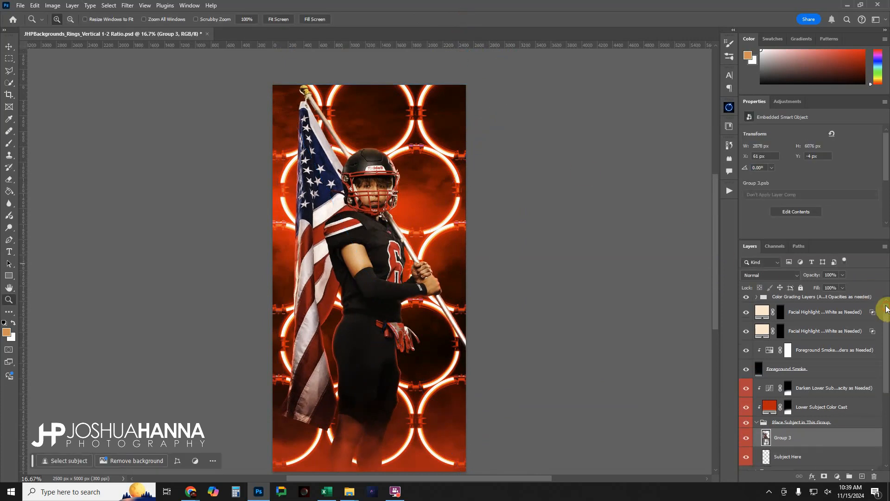
Show Rings - Large in place of Rings - Medium and hide its Ring Light - 1 and 2 layers
drag(884, 307, 887, 395)
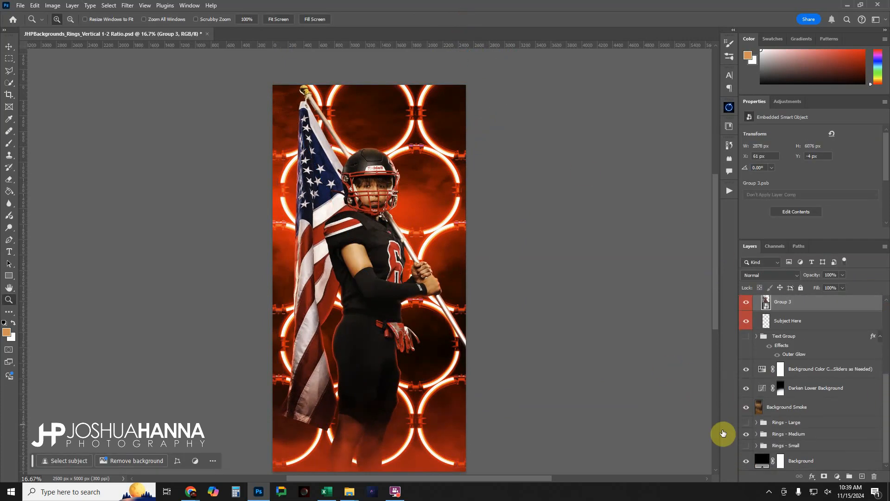
click(746, 433)
click(746, 422)
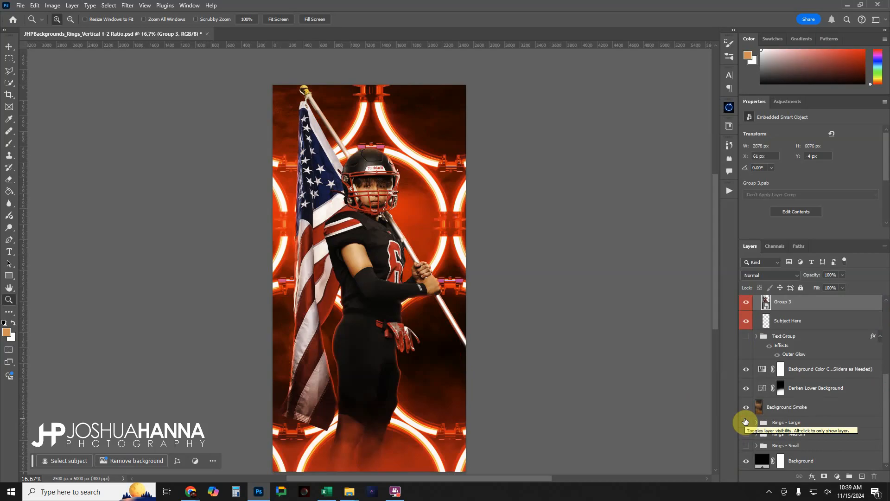
click(757, 423)
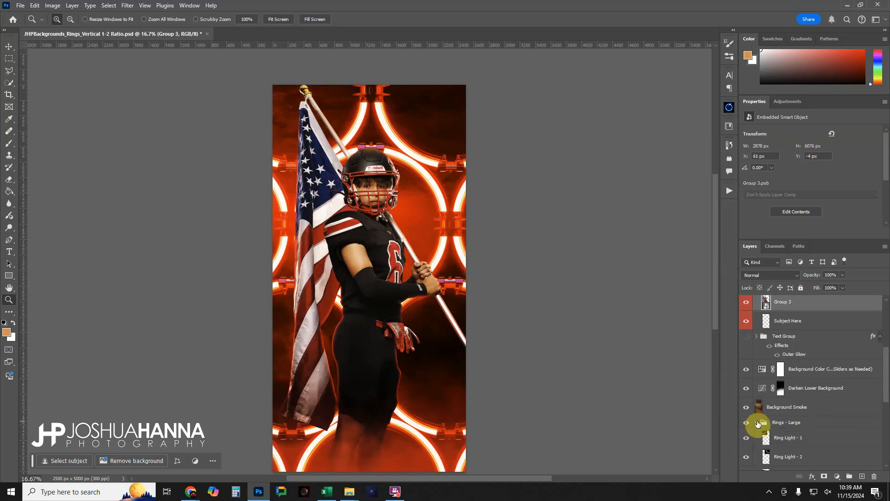
click(746, 438)
scroll(747, 439, down, 1)
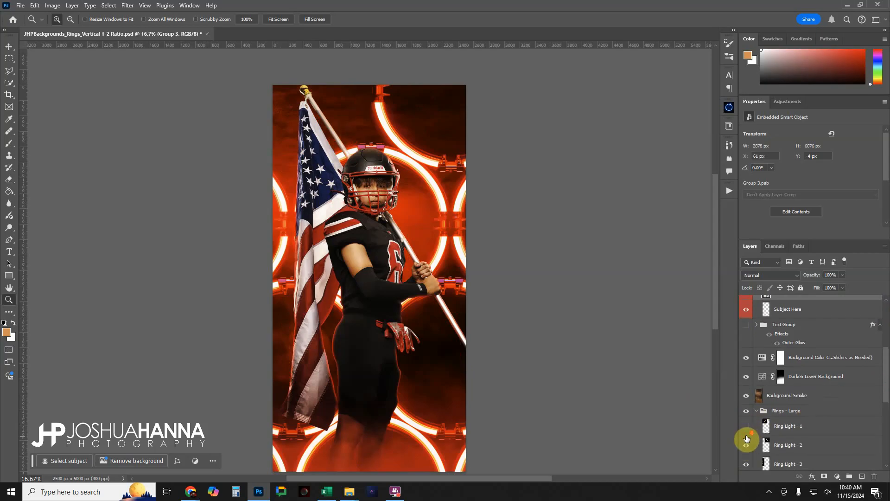
click(747, 440)
scroll(748, 443, down, 5)
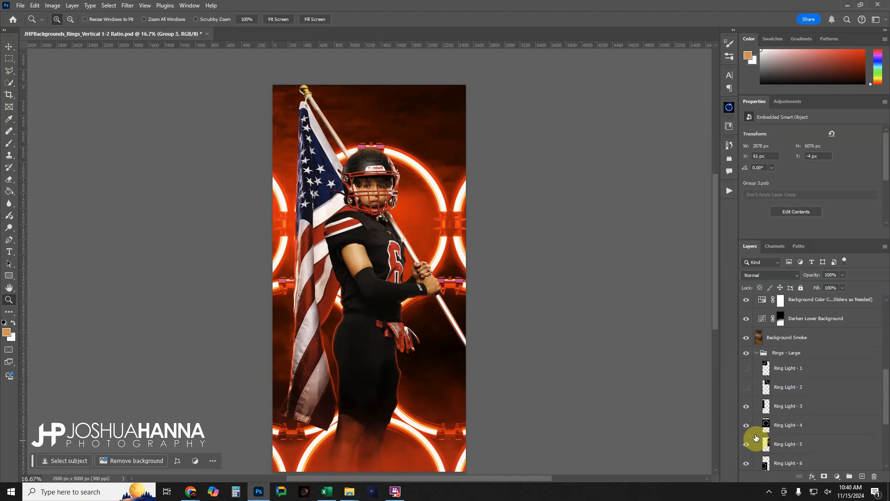
Hide Ring Light - 10, 9, 8, 7 and 6 in the Rings - Large group
click(747, 448)
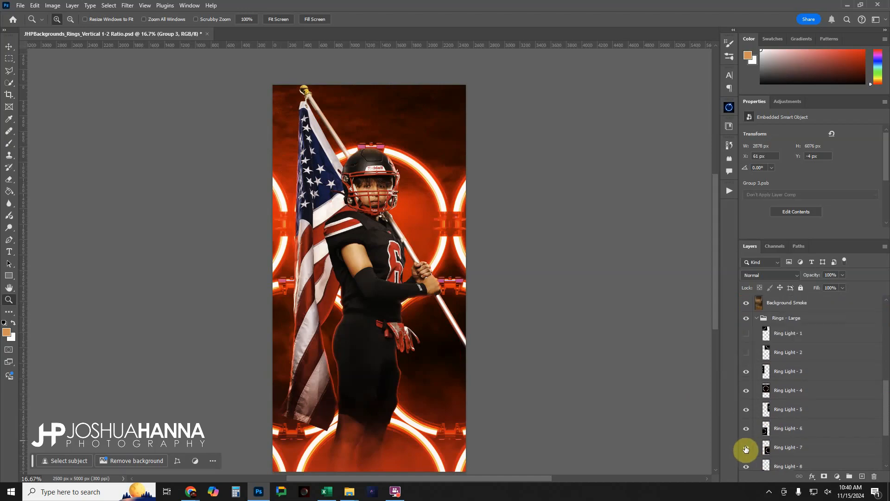
scroll(746, 449, down, 4)
click(748, 404)
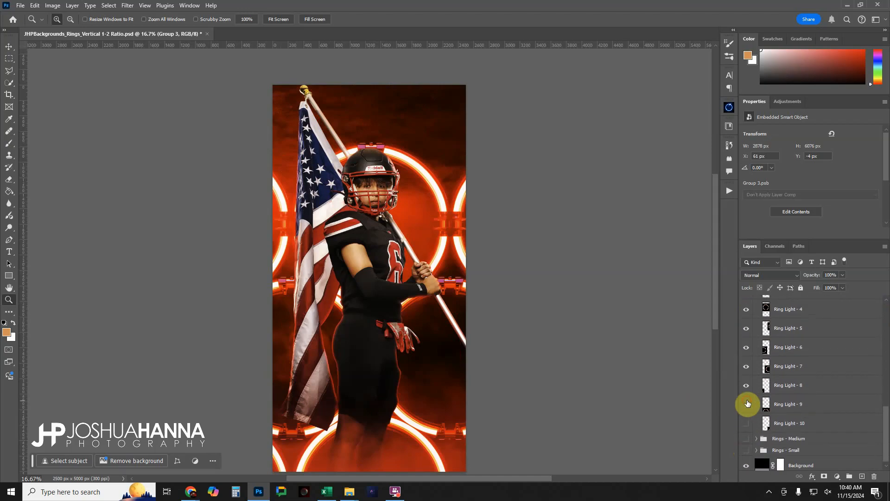
click(748, 385)
click(748, 369)
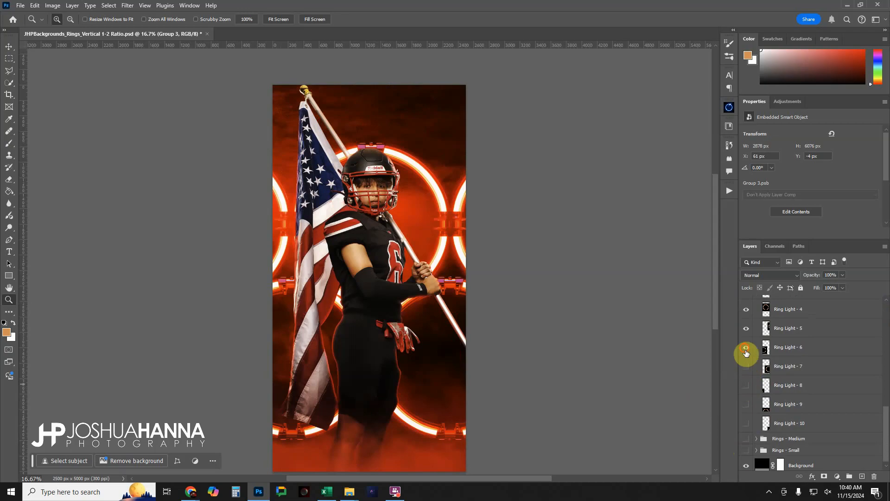
click(746, 350)
Test hiding the outer Ring Light - 5 and 3 layers around the player, and restore both
click(747, 330)
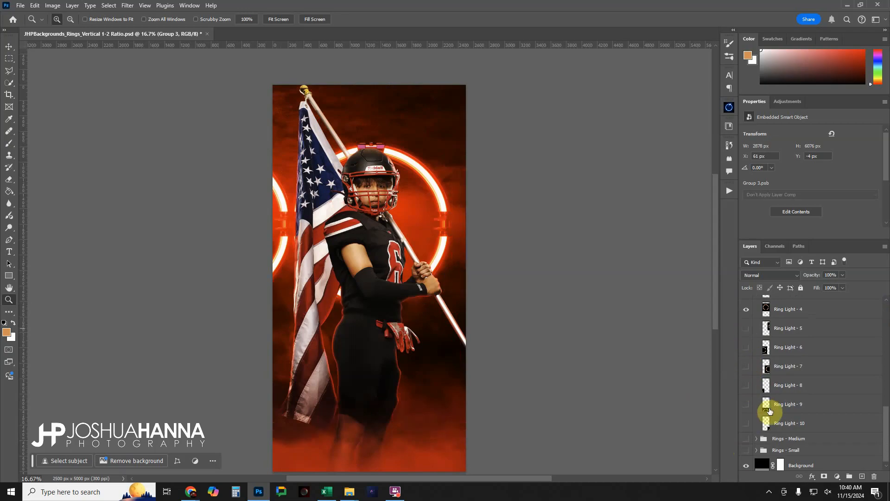
click(747, 328)
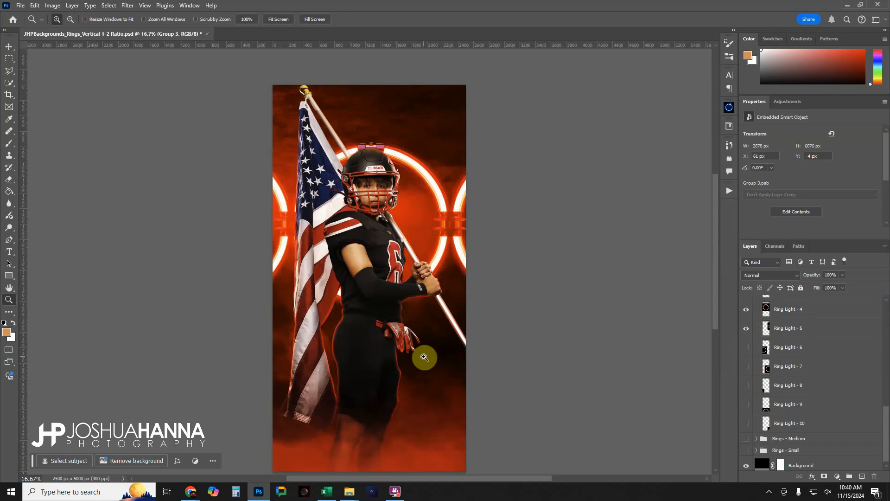
scroll(743, 364, up, 1)
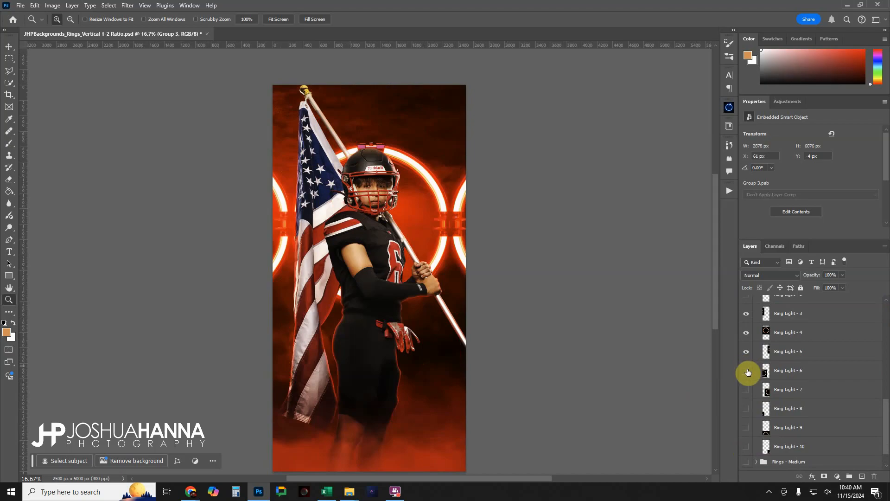
click(746, 313)
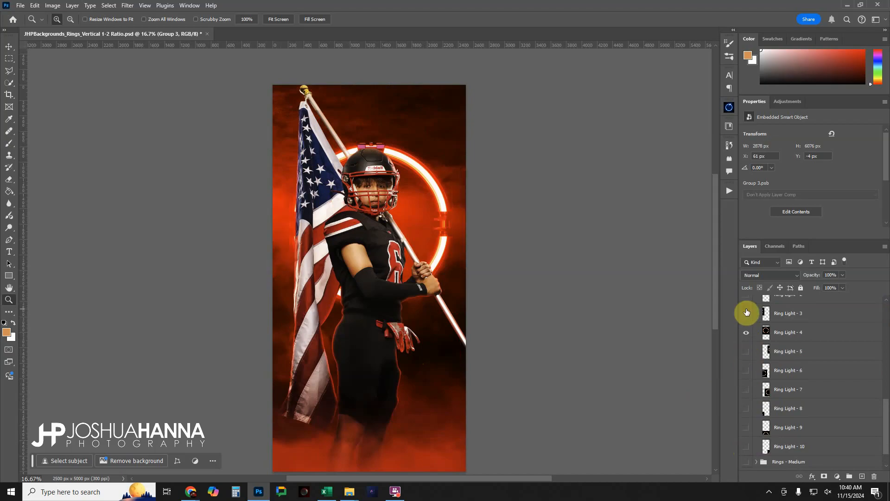
click(746, 313)
click(746, 351)
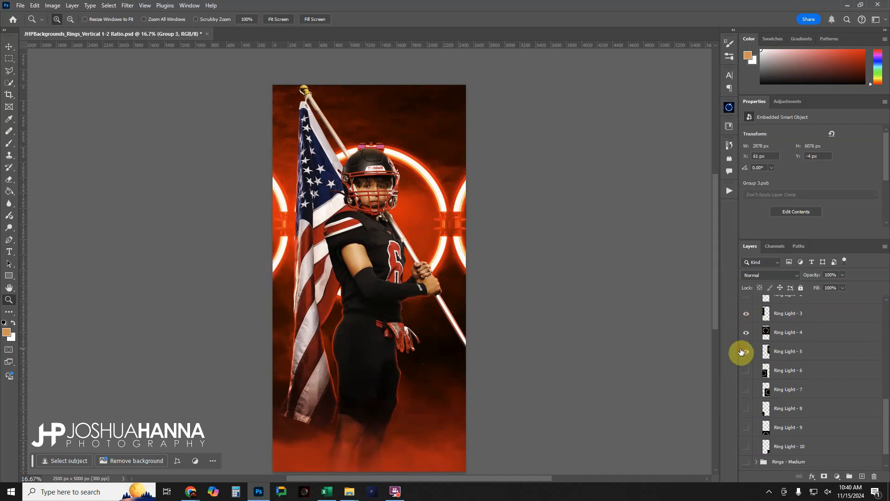
Show Ring Light - 6, 7, 2 and 1 again in the Rings - Large group
click(748, 371)
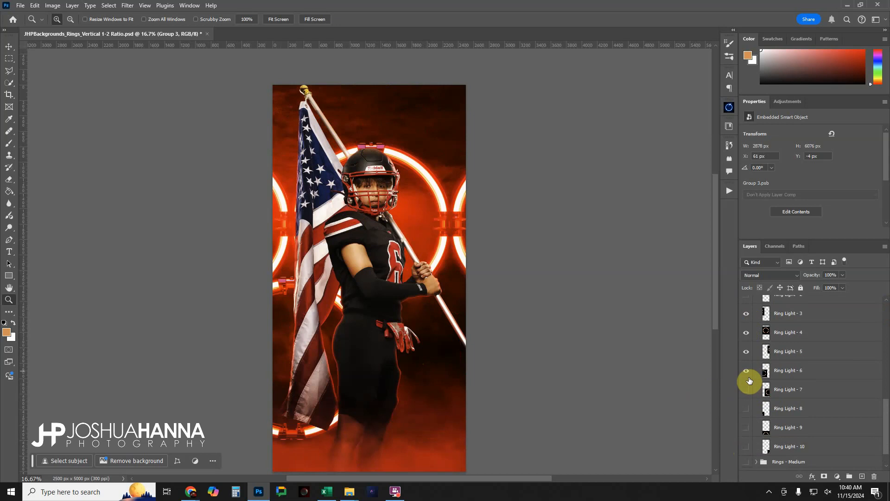
click(746, 391)
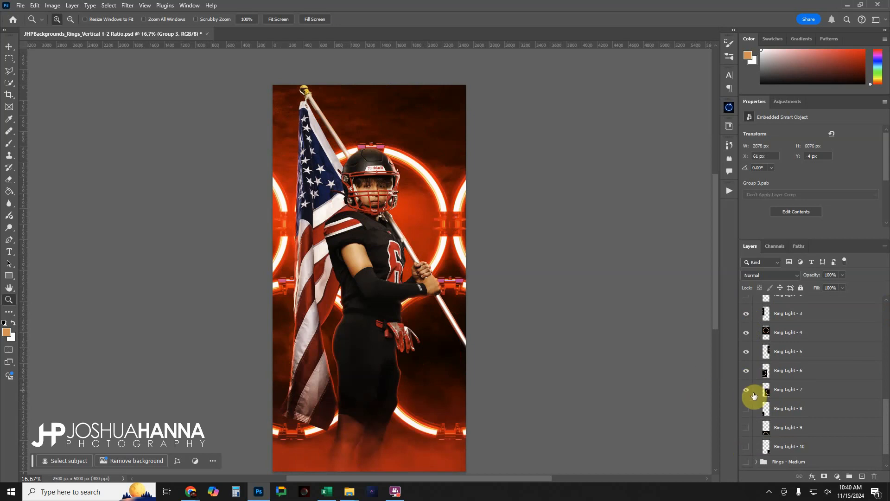
scroll(754, 395, up, 2)
click(746, 329)
click(747, 311)
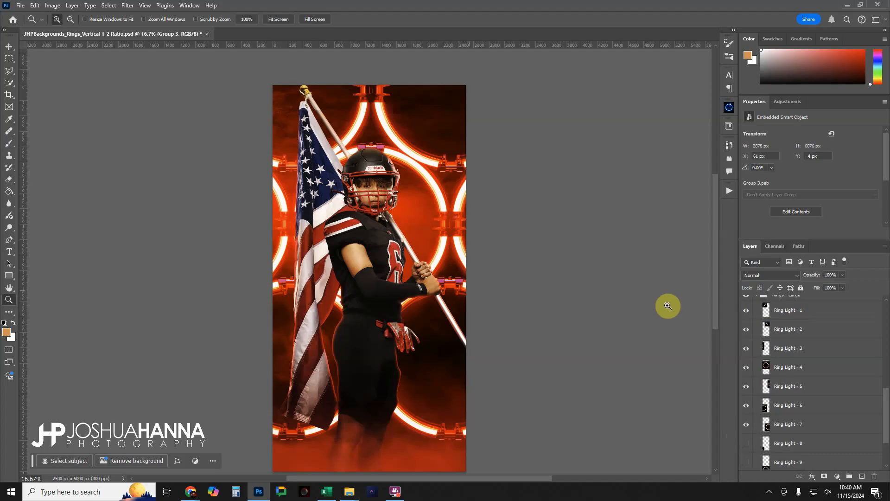
Collapse and hide Rings - Large, and show Rings - Medium in its place with its layers expanded
scroll(767, 342, up, 2)
click(757, 330)
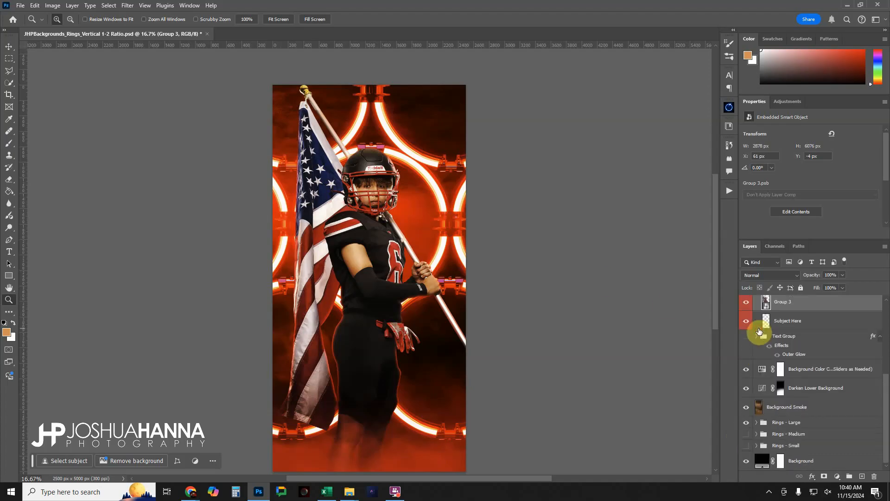
click(747, 422)
click(747, 434)
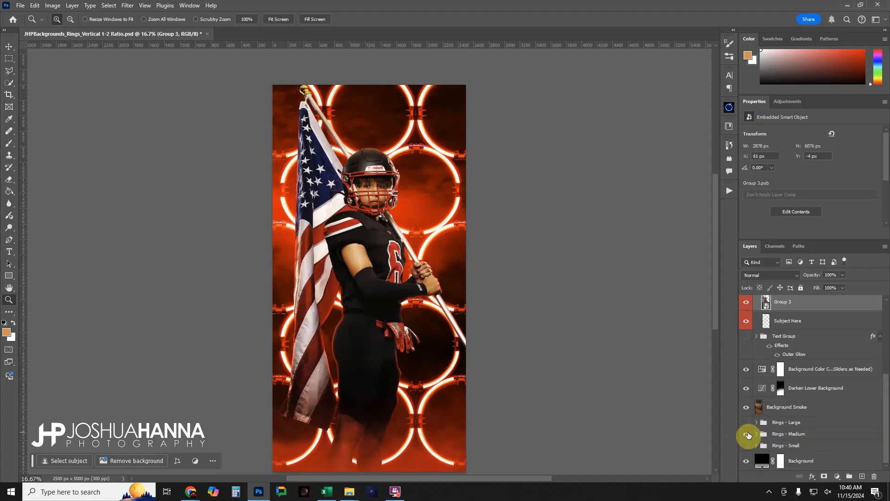
click(757, 434)
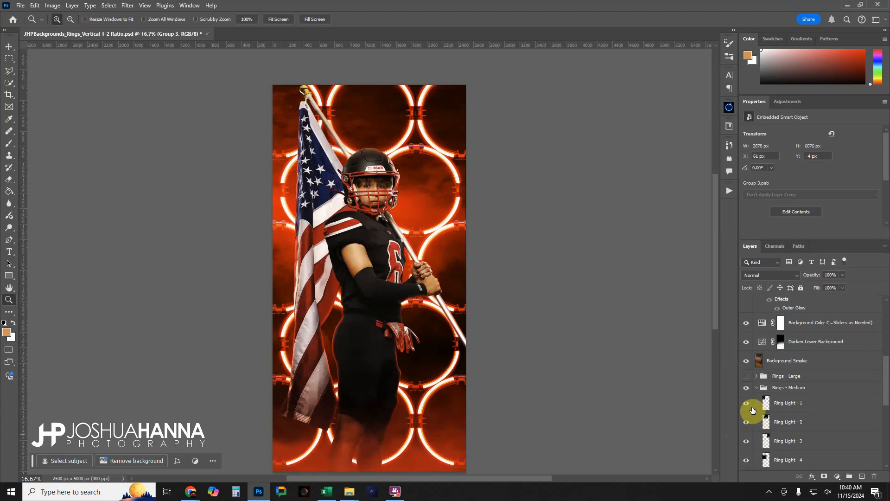
Hide Ring Light - 1, 2, 3, 13, 12 and 11 in Rings - Medium to clear the uppermost and lowest ring rows
click(746, 403)
click(747, 422)
click(747, 441)
scroll(757, 435, down, 2)
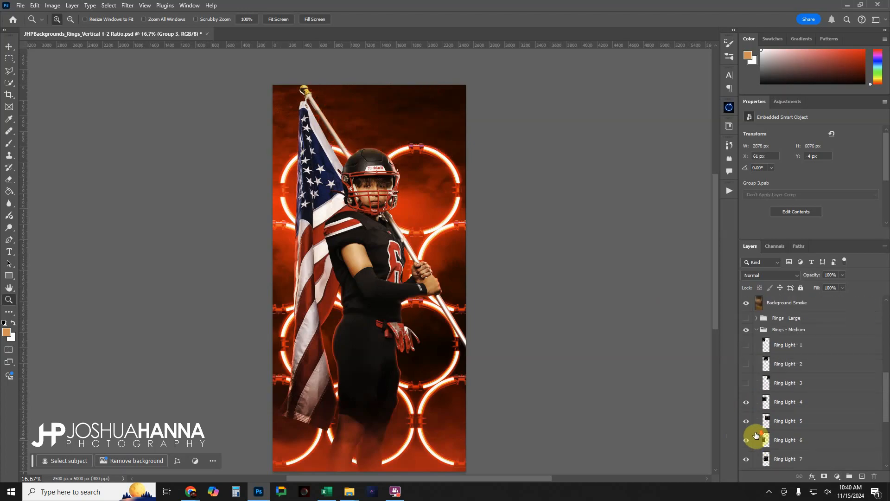
scroll(756, 435, down, 5)
click(746, 430)
click(747, 411)
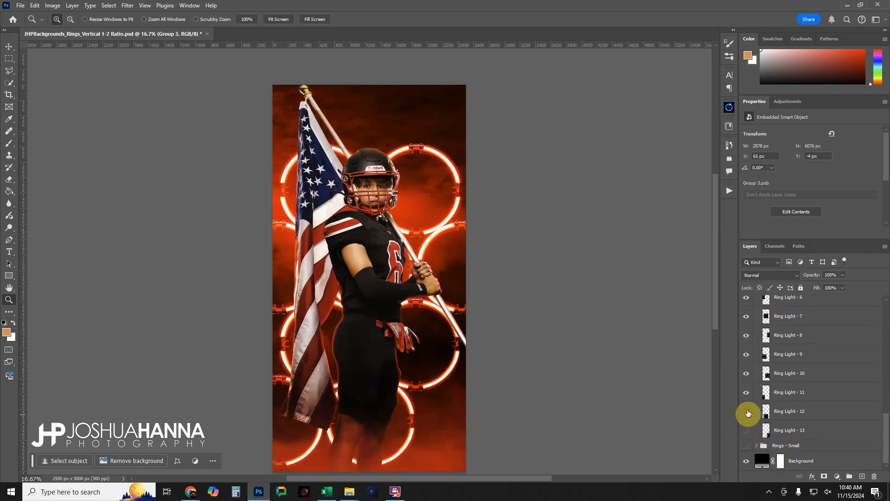
click(746, 393)
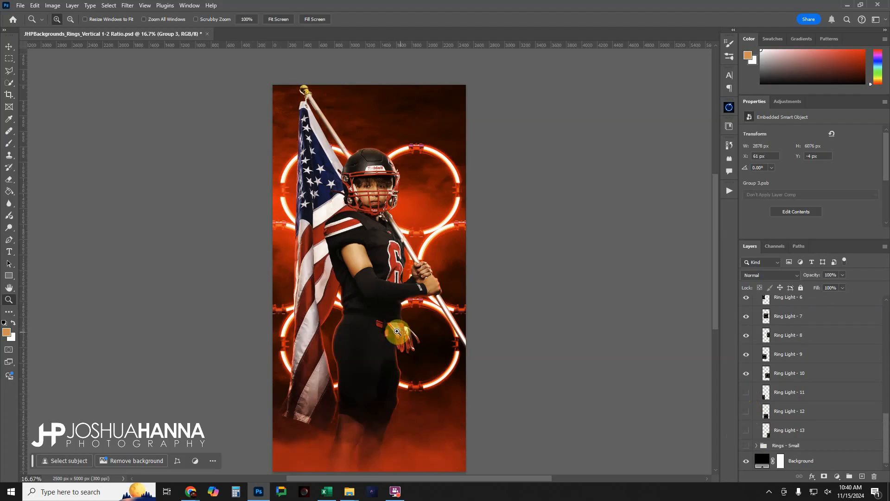
Collapse the Rings - Medium group
scroll(826, 378, up, 5)
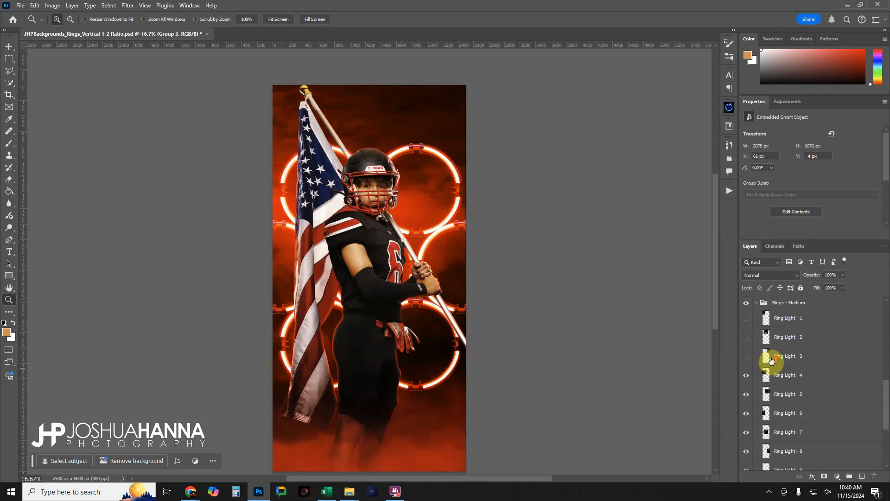
scroll(771, 360, up, 2)
click(757, 351)
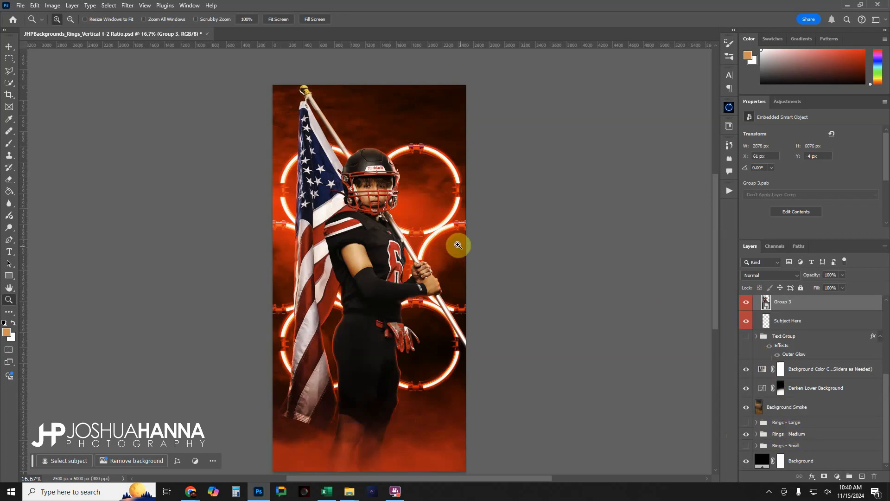
Paint white over the player's face on the mask of the Facial Highlight Boost - Lighter Skin layer with a 300 px brush at 23% flow
scroll(833, 411, up, 1)
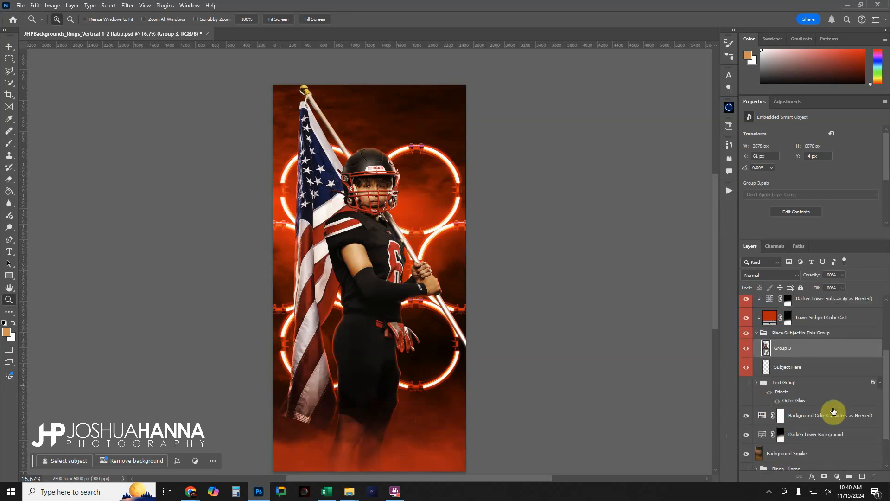
scroll(833, 410, up, 2)
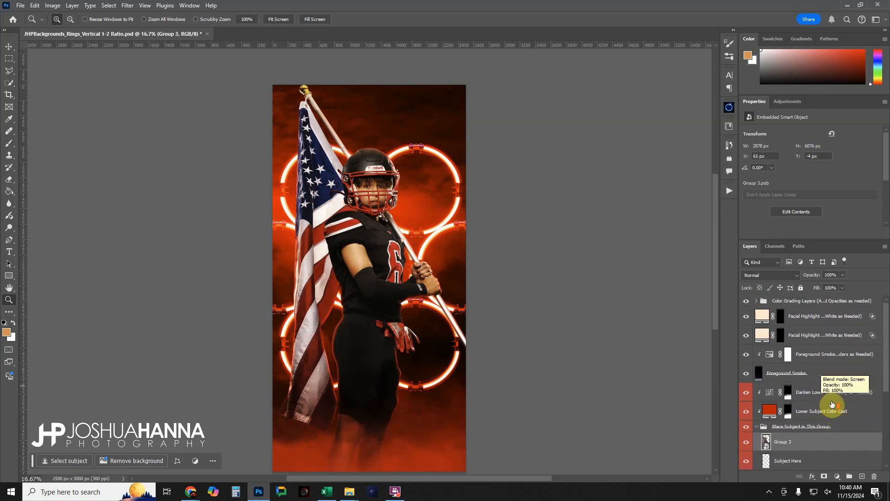
click(798, 334)
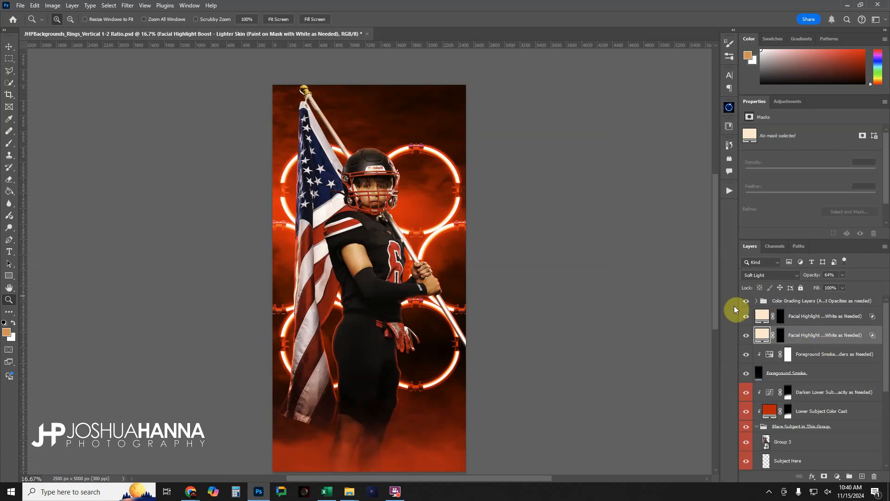
click(778, 335)
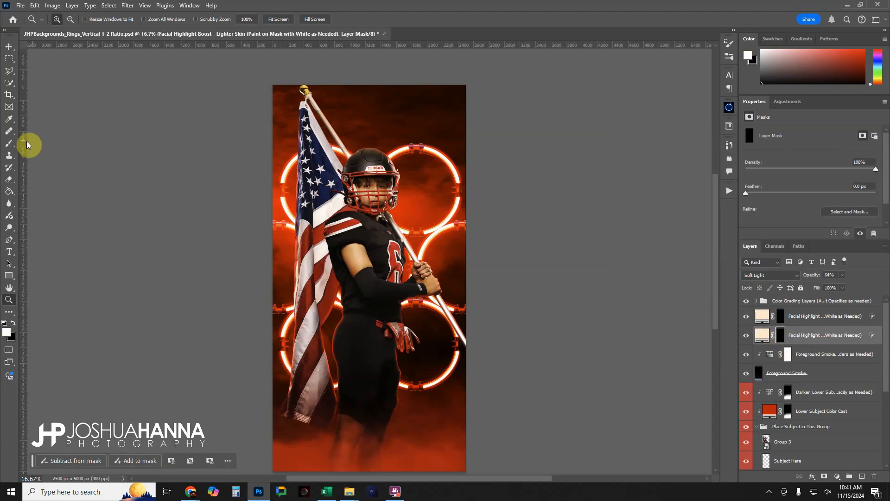
click(9, 143)
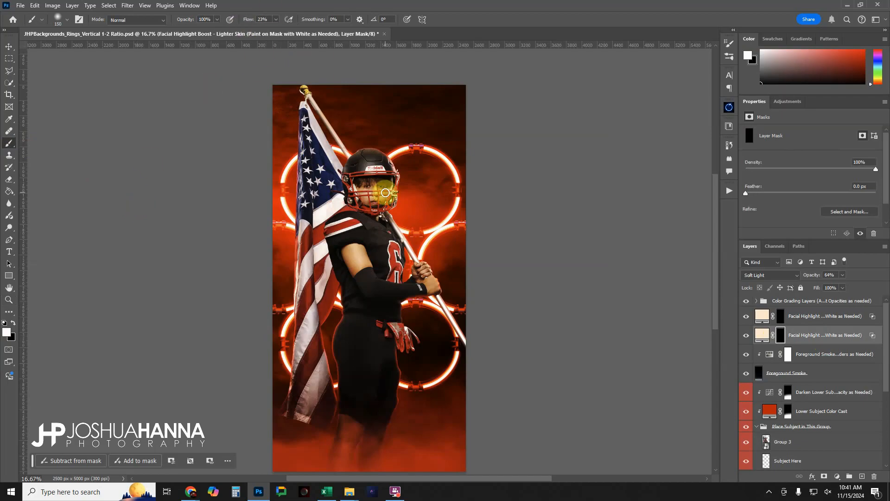
key(v)
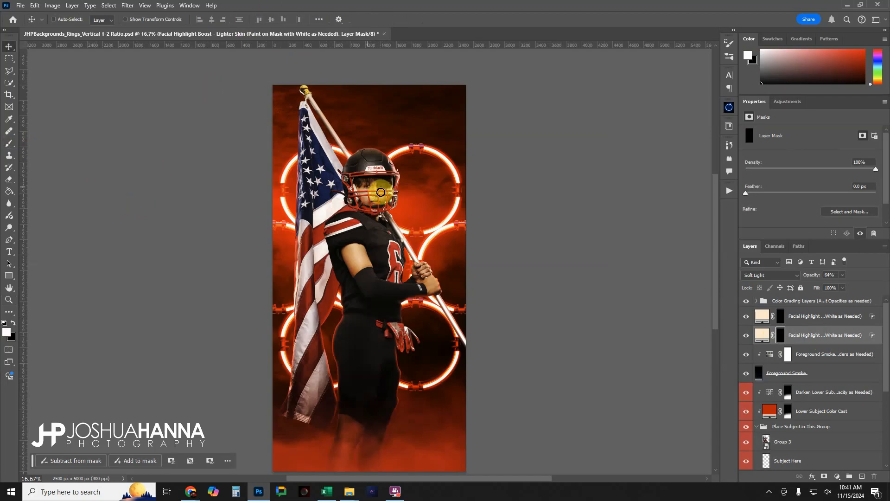
click(10, 143)
key(bracketright)
key(bracketright)
key(bracketright)
key(bracketright)
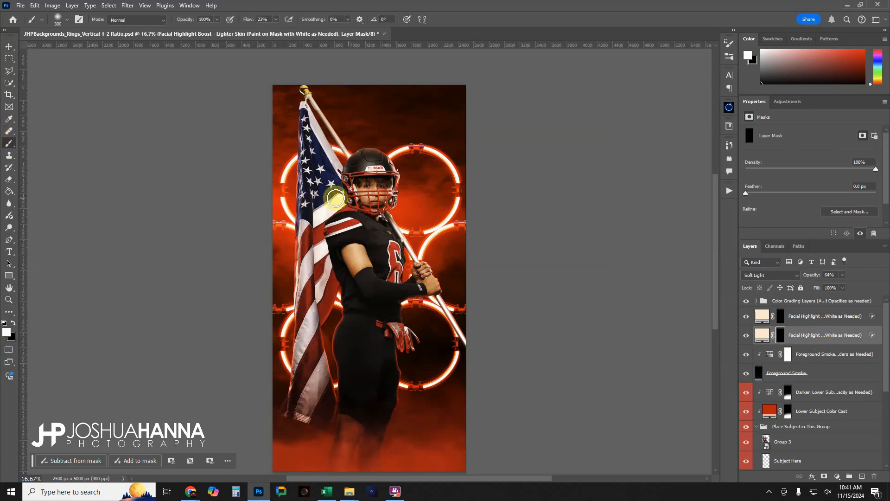
drag(370, 191, 377, 188)
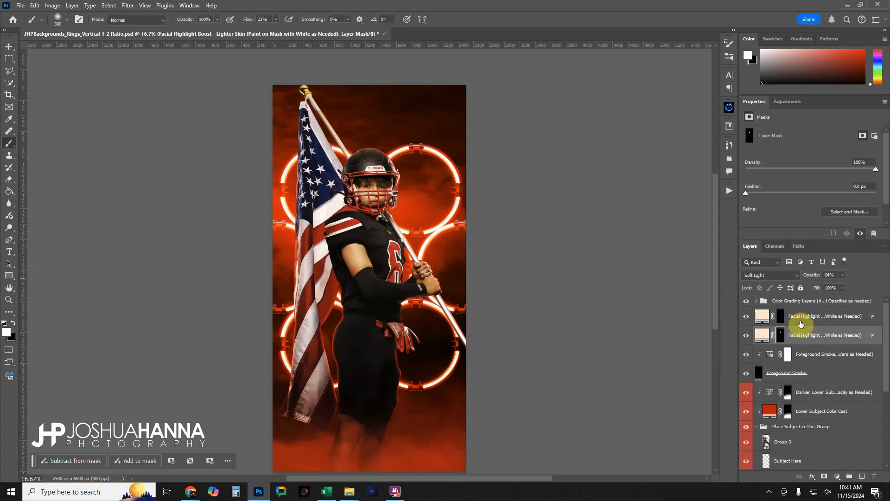
Toggle the Facial Highlight Boost - Lighter Skin layer off and on to compare the face with and without the highlight
click(746, 336)
click(746, 335)
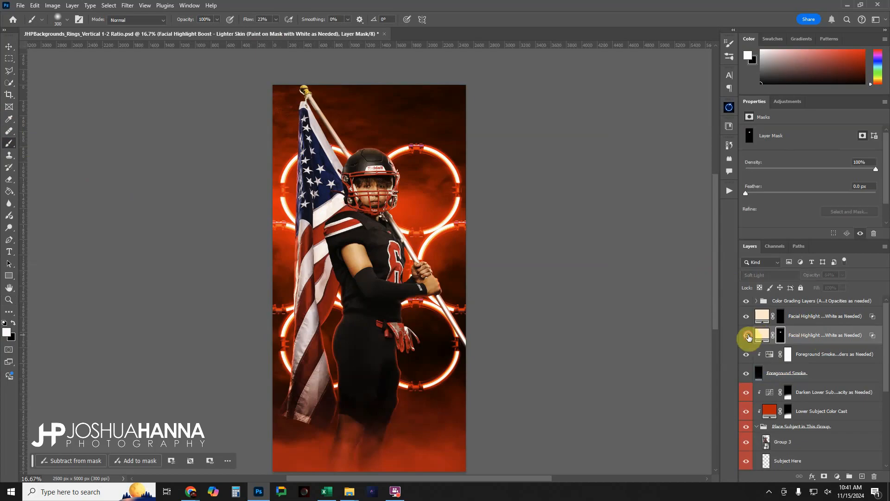
click(747, 336)
click(747, 336)
click(748, 336)
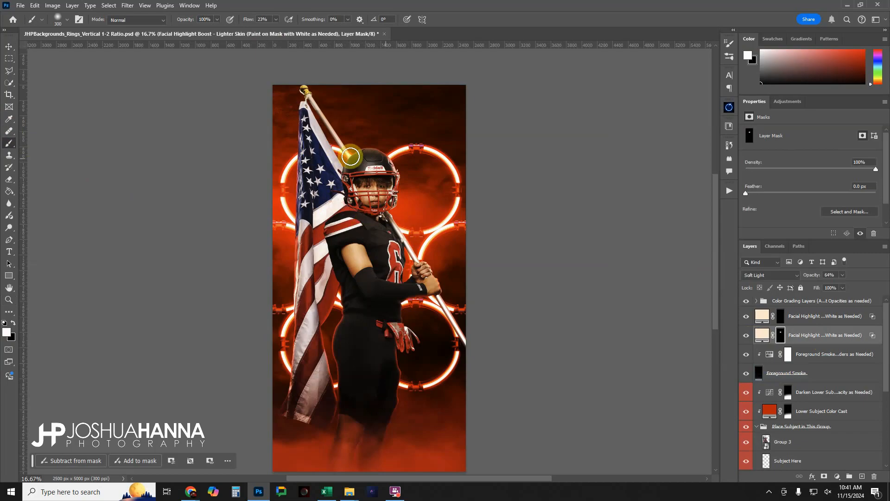
click(746, 336)
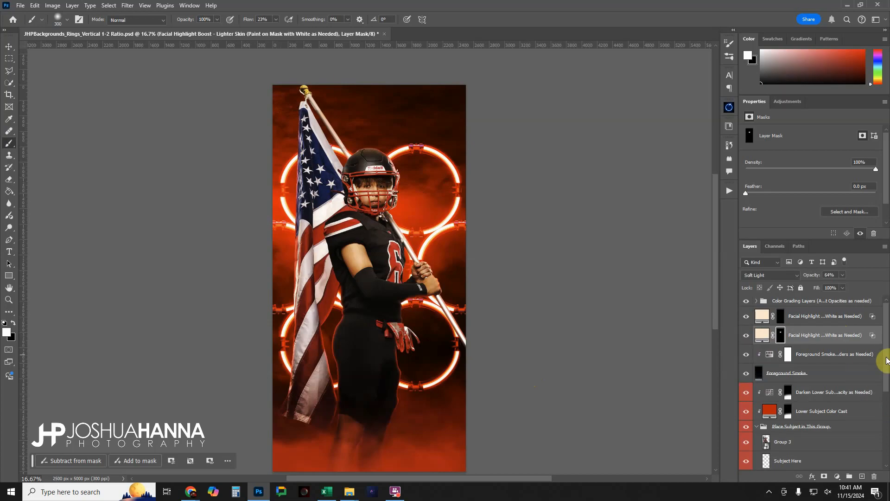
drag(887, 351, 887, 387)
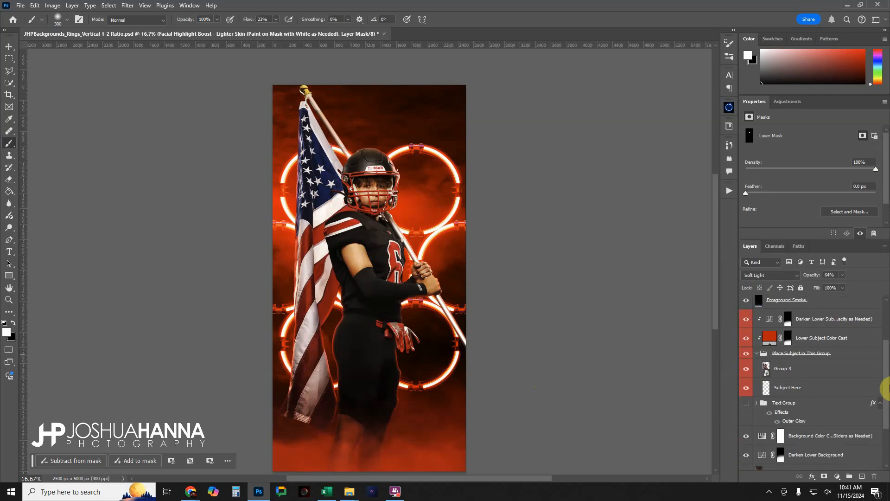